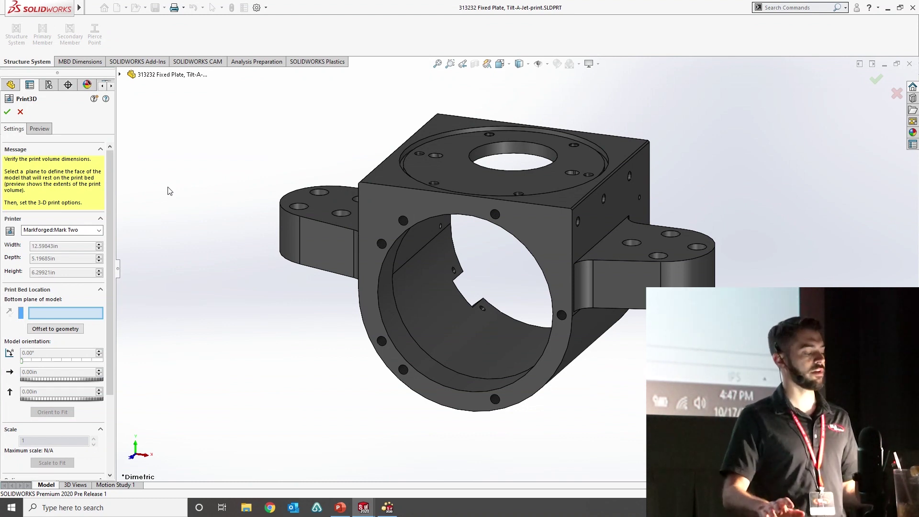
# Search the 3D printer library for "mark" and view the bed size properties of the favorite Markforged Mark Two.
pyautogui.click(98, 232)
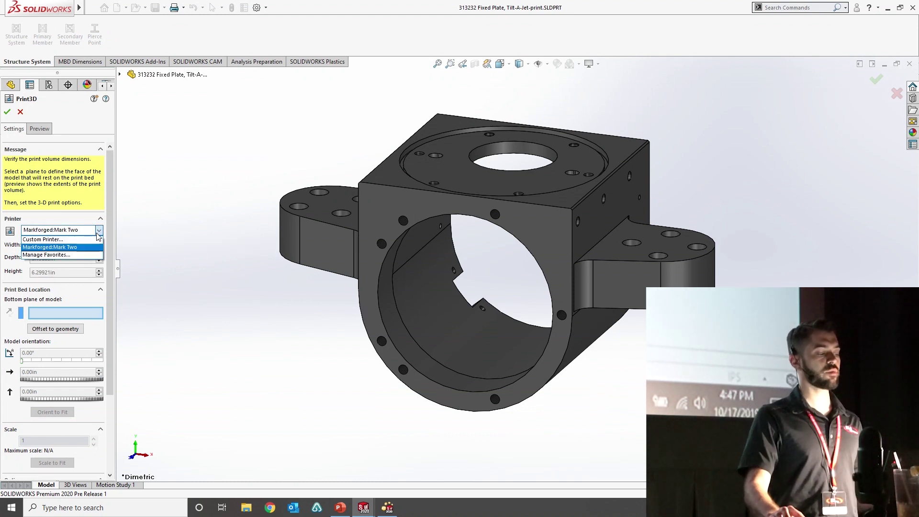
pyautogui.click(80, 253)
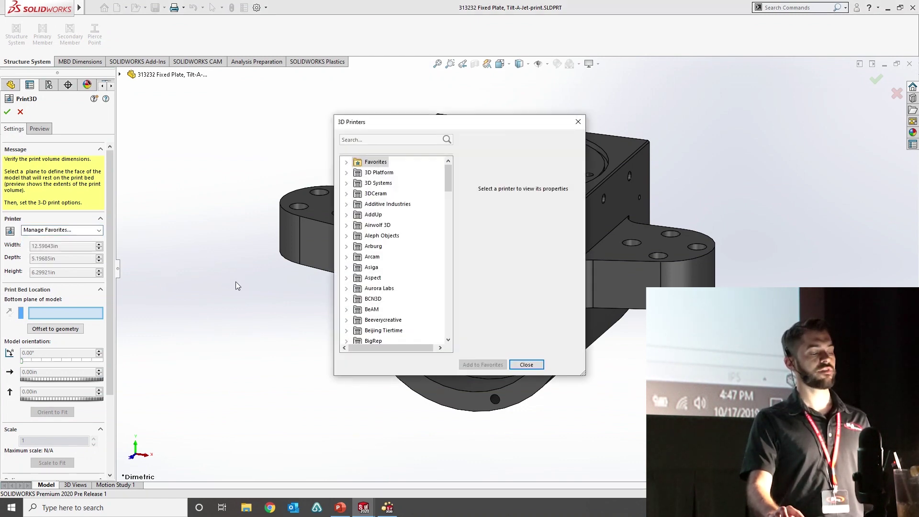
pyautogui.scroll(-7, 414, 238)
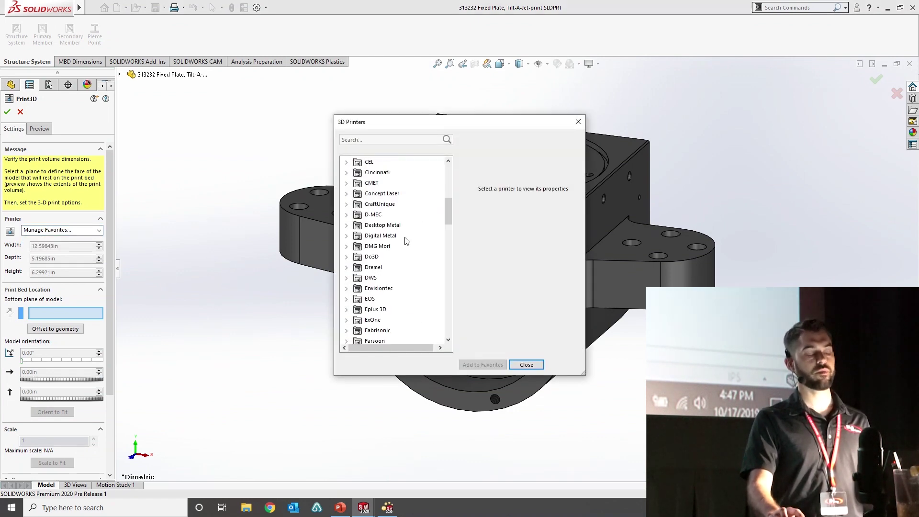
pyautogui.scroll(7, 405, 240)
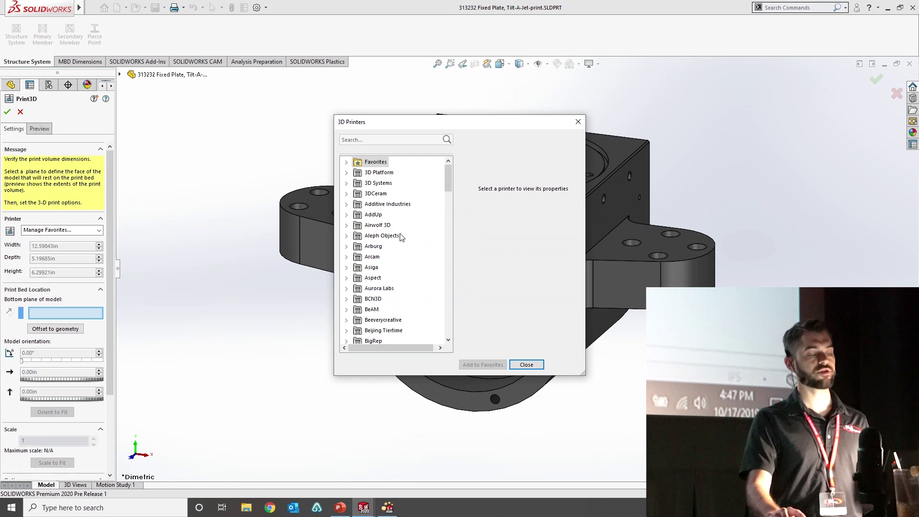
pyautogui.click(384, 138)
pyautogui.write('mark')
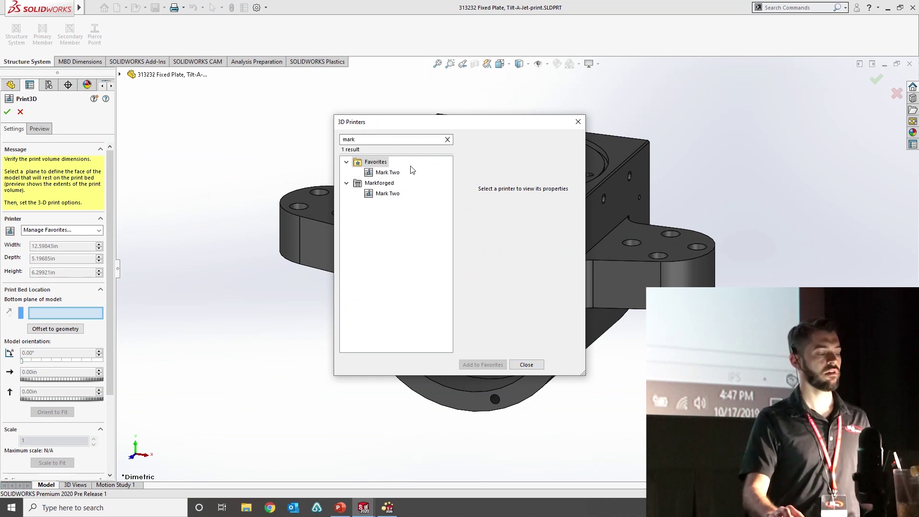
pyautogui.click(399, 175)
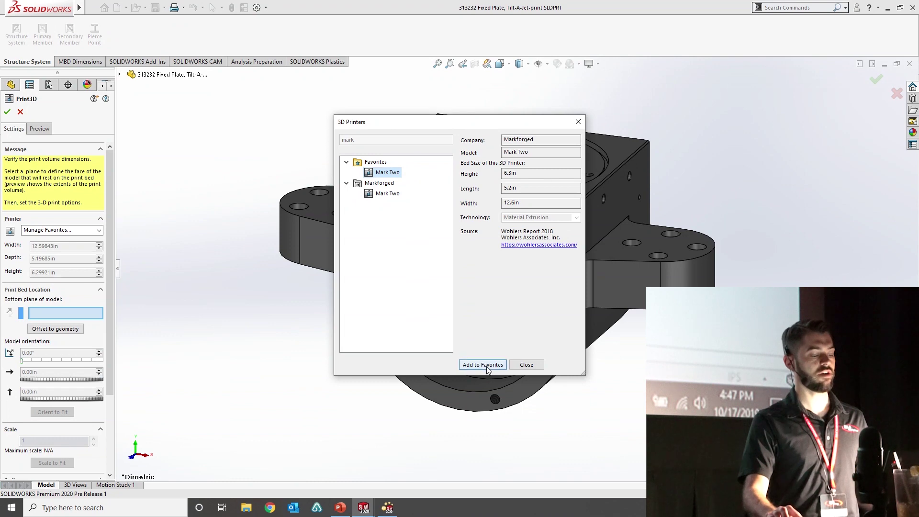
pyautogui.click(516, 365)
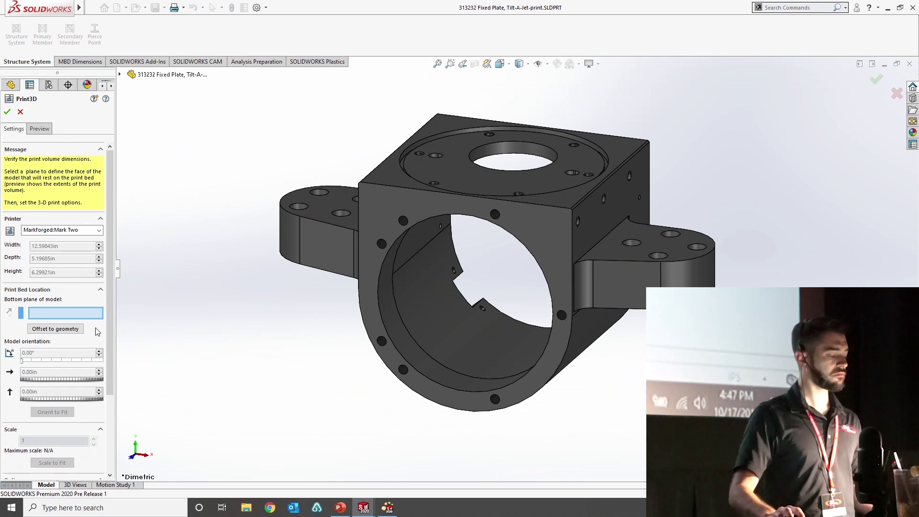
# Set the part's hidden bottom face as the print bed plane, offset the bed to the geometry, and orient the part to fit.
pyautogui.rightClick(527, 345)
pyautogui.click(556, 374)
pyautogui.click(594, 395)
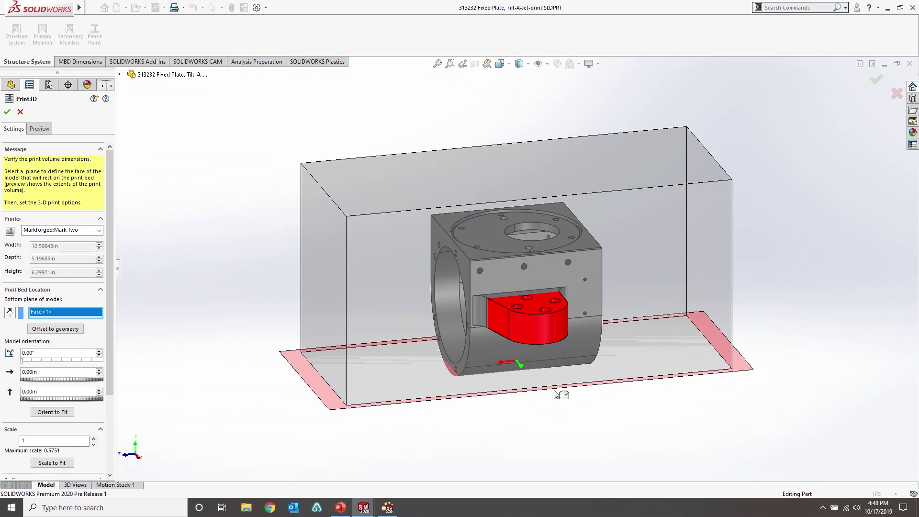
pyautogui.click(71, 330)
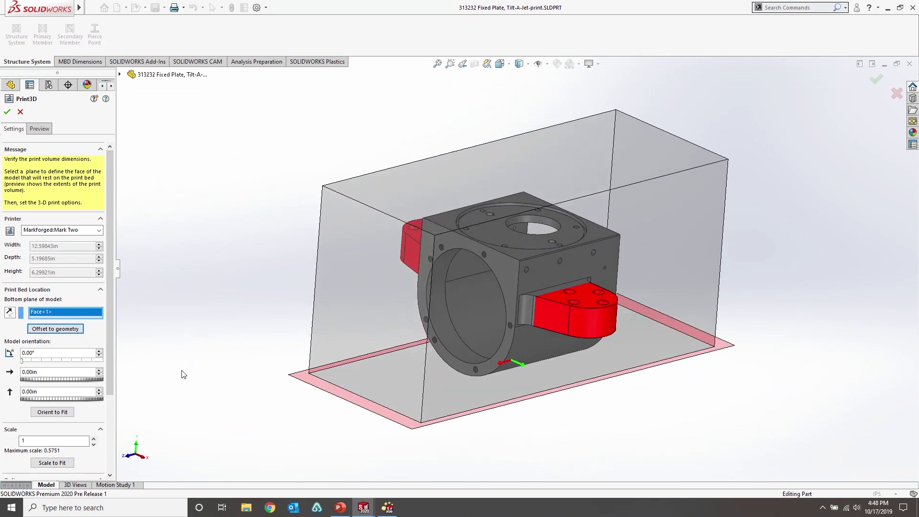
pyautogui.click(58, 414)
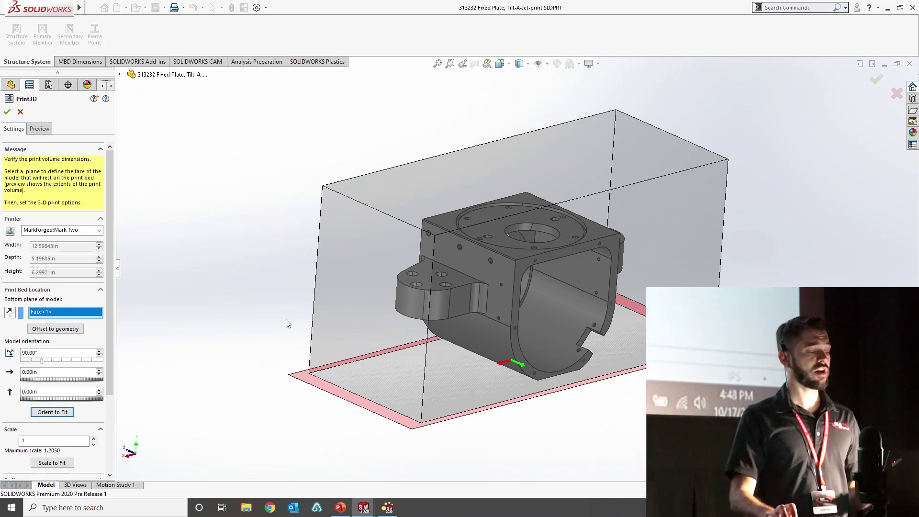
pyautogui.moveTo(287, 322); pyautogui.dragTo(244, 312, button='middle')
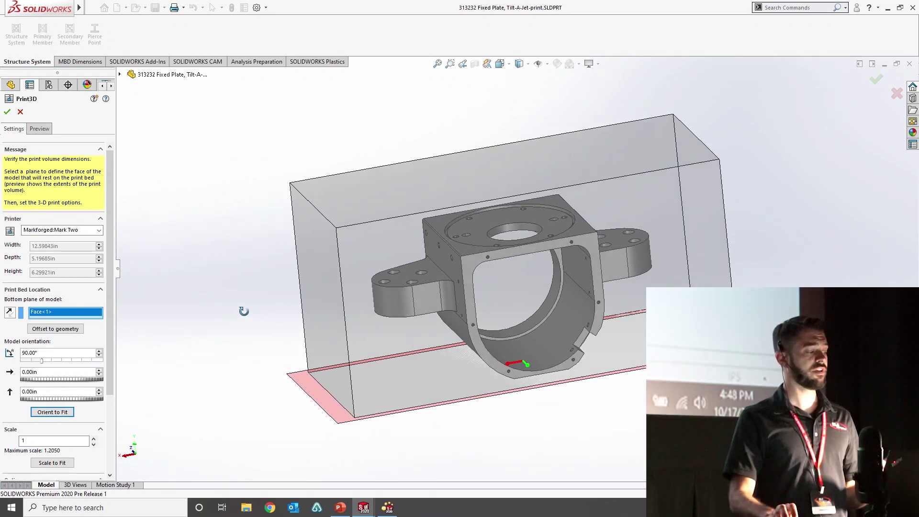
# Preview which faces require supports at 45 degrees, inspect the part, and turn the support display off again.
pyautogui.click(39, 128)
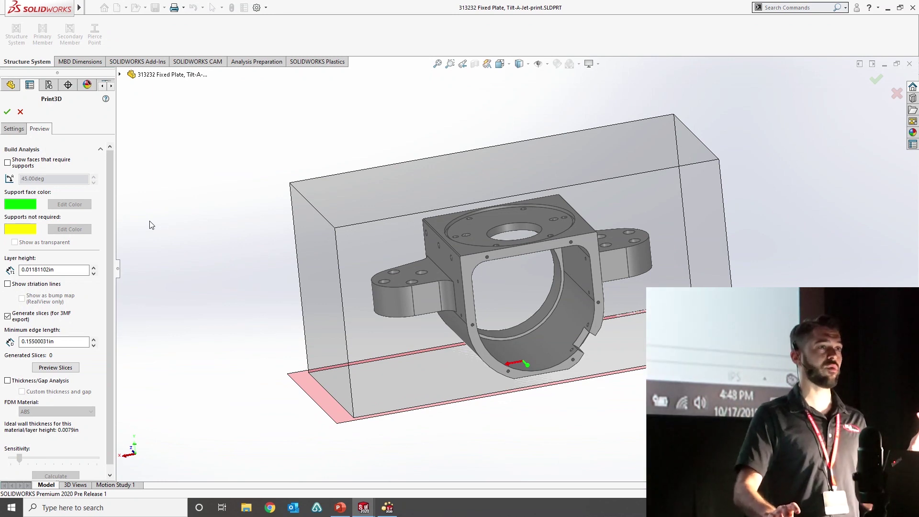
pyautogui.click(8, 163)
pyautogui.moveTo(209, 271); pyautogui.dragTo(248, 326, button='middle')
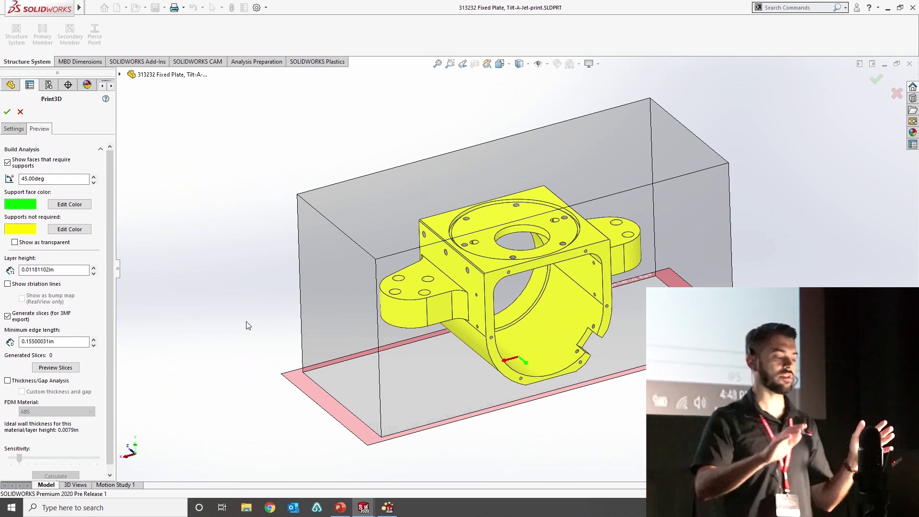
pyautogui.click(8, 164)
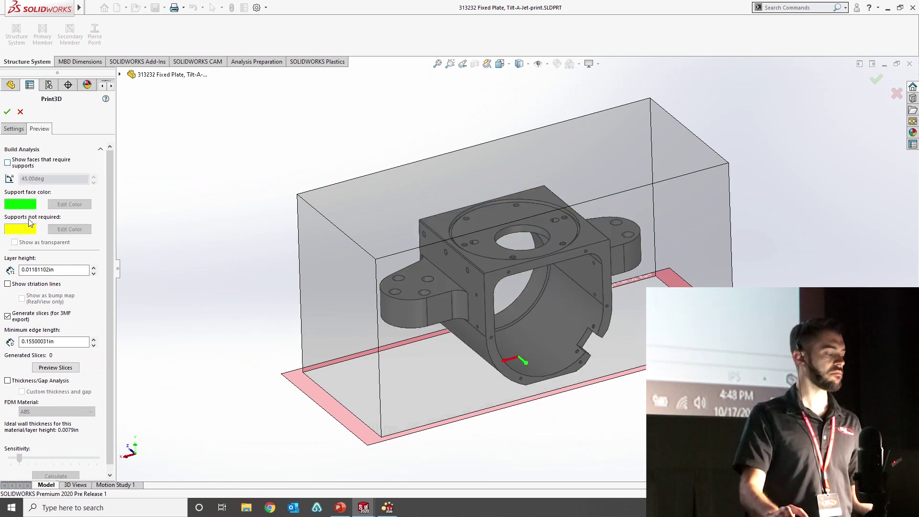
# Show the striation lines on the part, inspect the layers on its side up close, and hide them again.
pyautogui.click(8, 284)
pyautogui.moveTo(230, 297); pyautogui.dragTo(479, 278, button='middle')
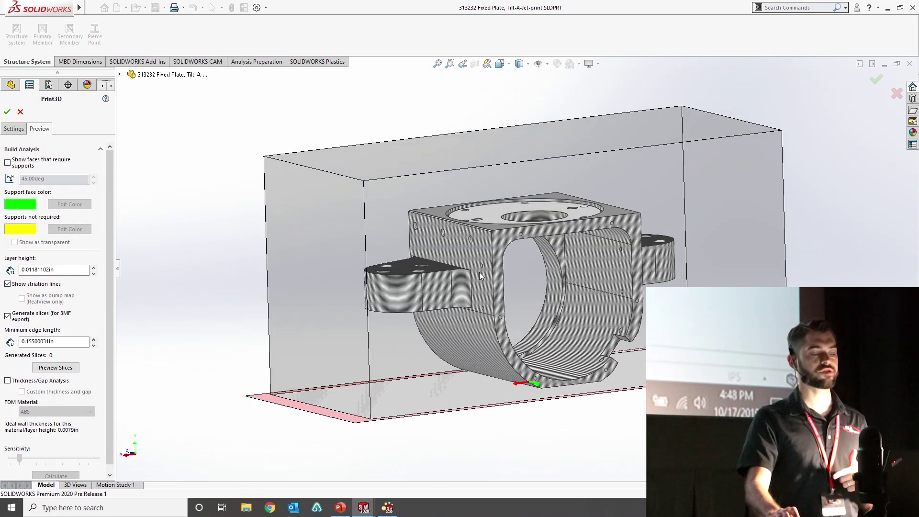
pyautogui.scroll(-3, 478, 274)
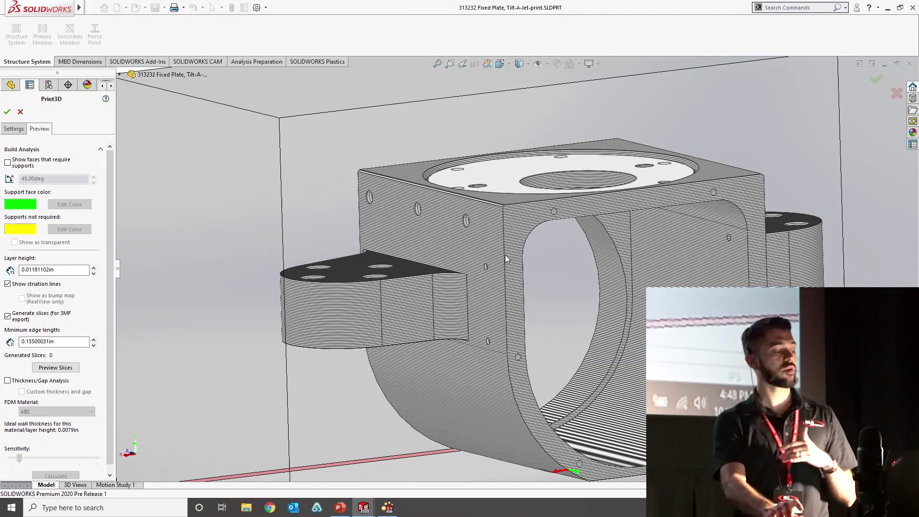
pyautogui.click(8, 285)
# Preview the print slices, examine them closely around the holes, and leave Print3D without accepting.
pyautogui.click(56, 368)
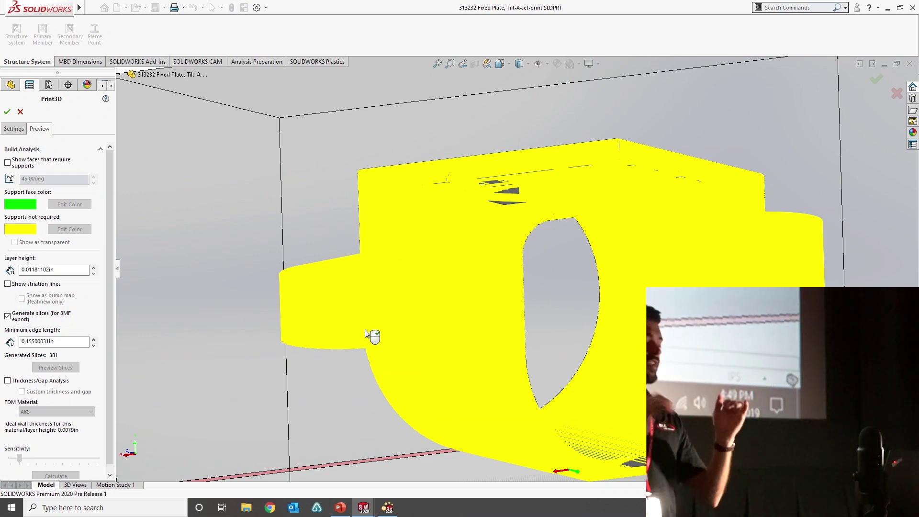
pyautogui.scroll(-6, 510, 255)
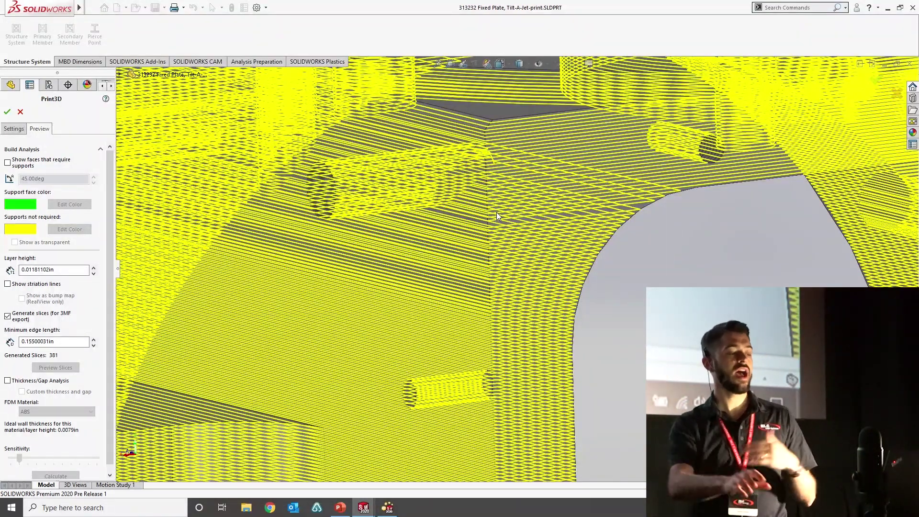
pyautogui.scroll(-5, 714, 171)
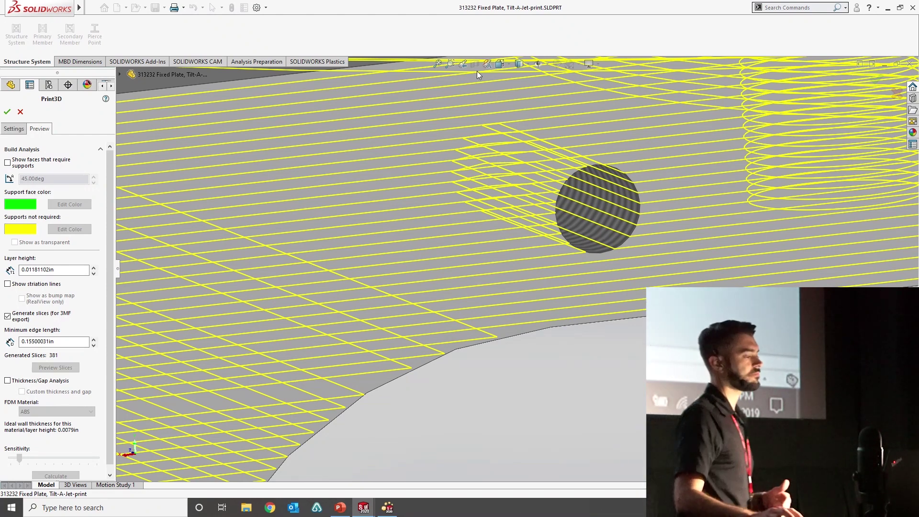
pyautogui.click(21, 111)
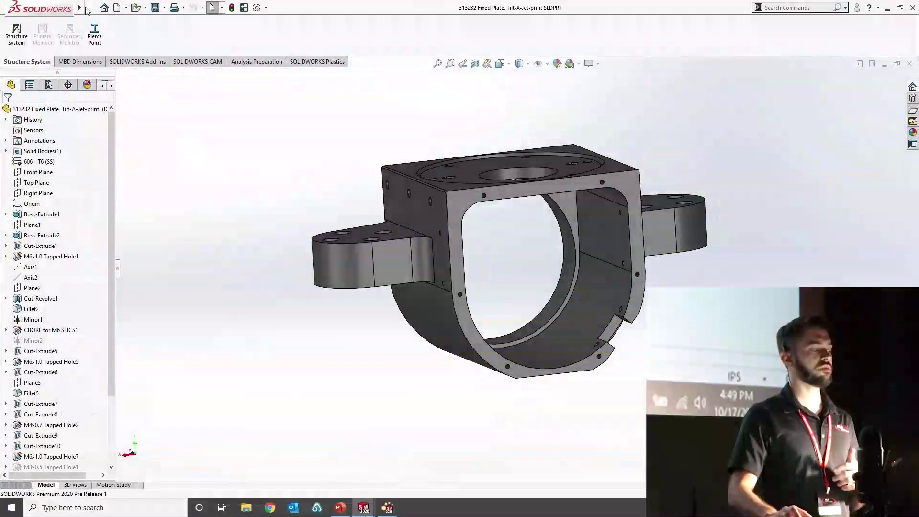
# Review the export options for saving the part as 3D Manufacturing Format (*.3mf), and cancel without saving.
pyautogui.click(90, 8)
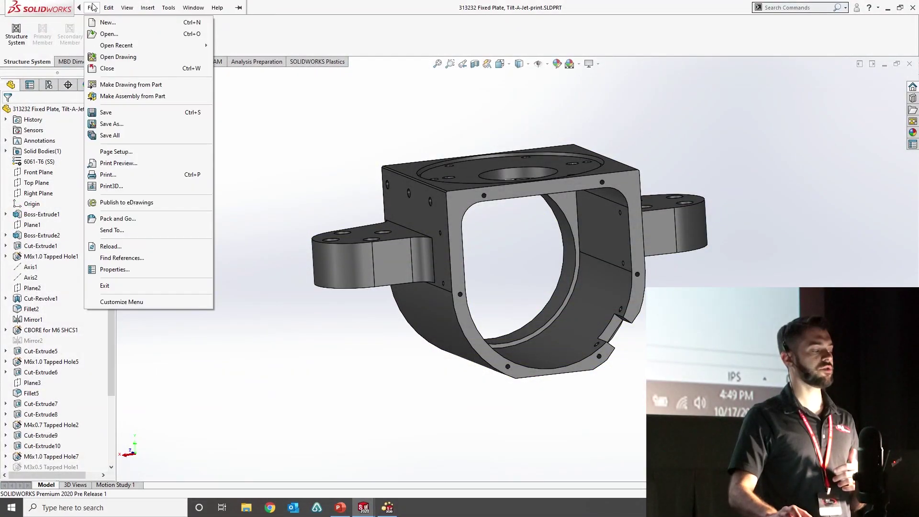
pyautogui.click(113, 123)
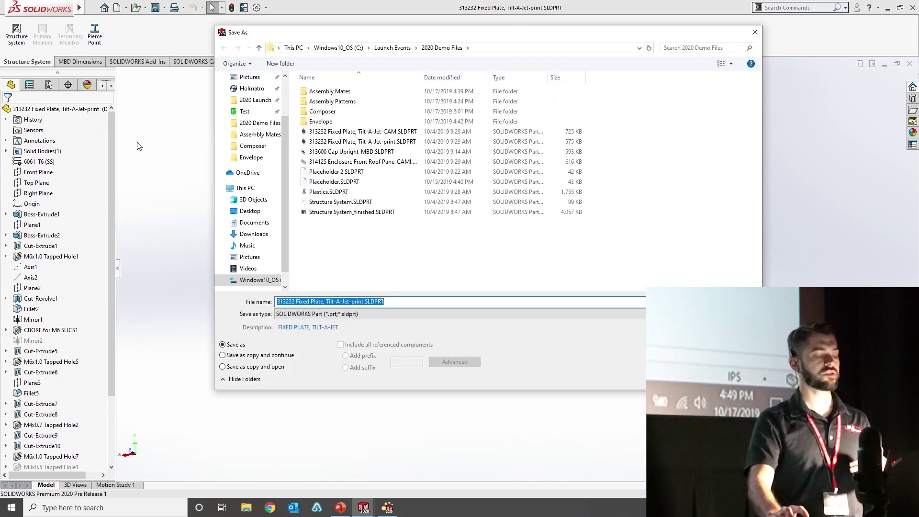
pyautogui.click(308, 315)
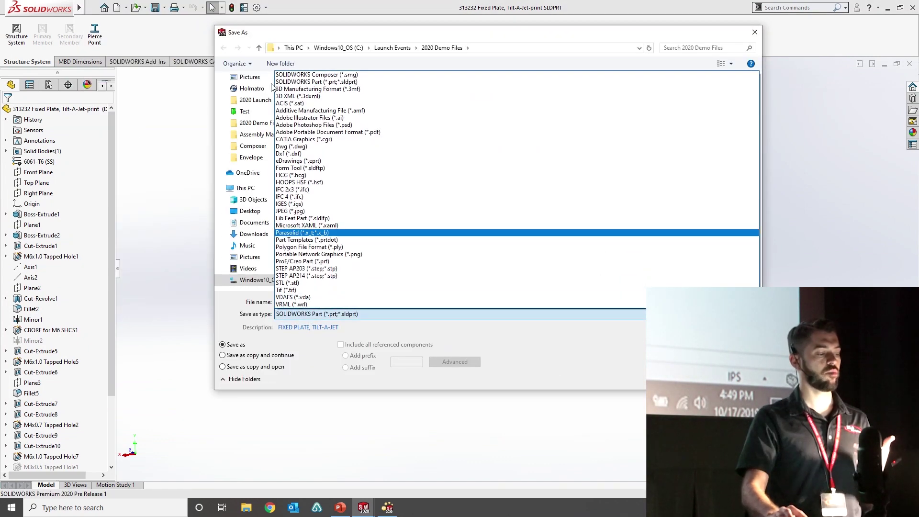
pyautogui.click(309, 90)
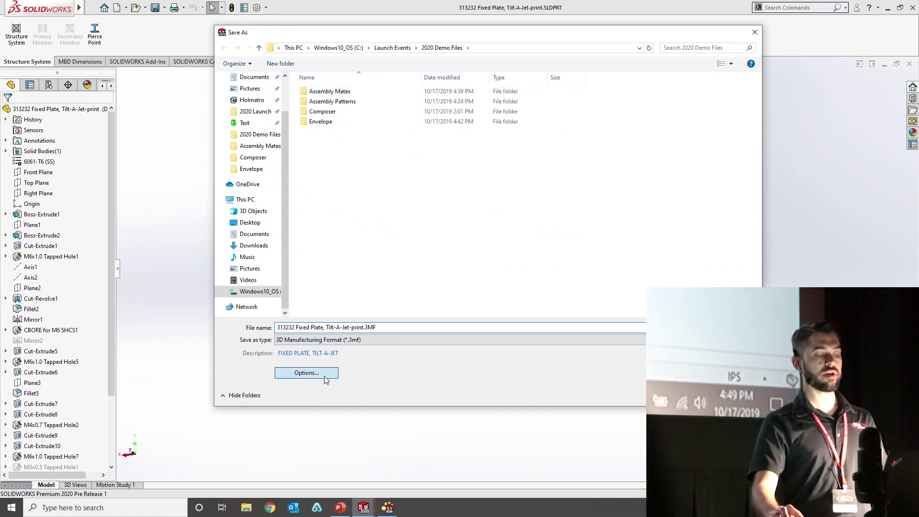
pyautogui.click(322, 375)
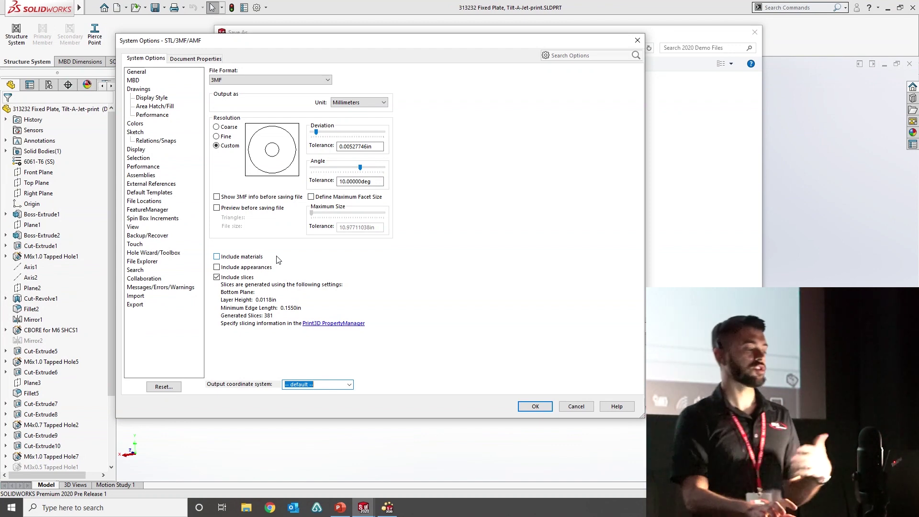
pyautogui.click(638, 41)
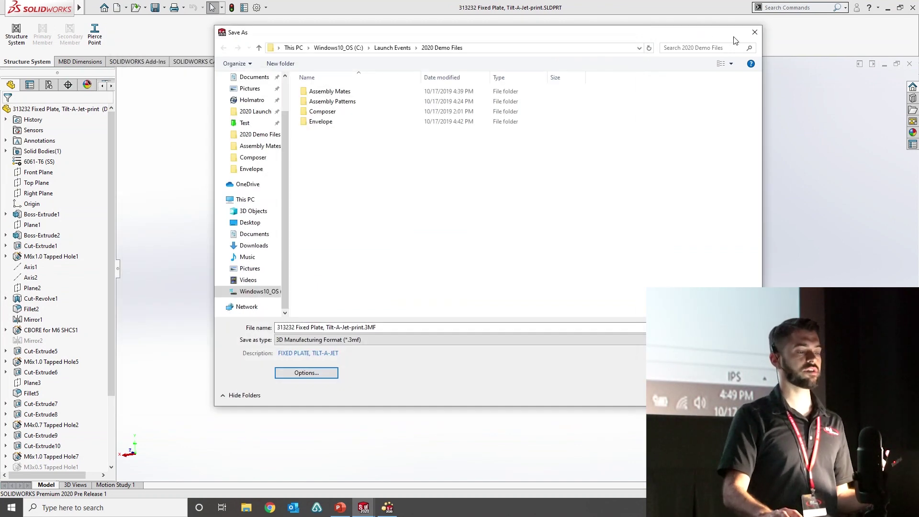
pyautogui.click(755, 32)
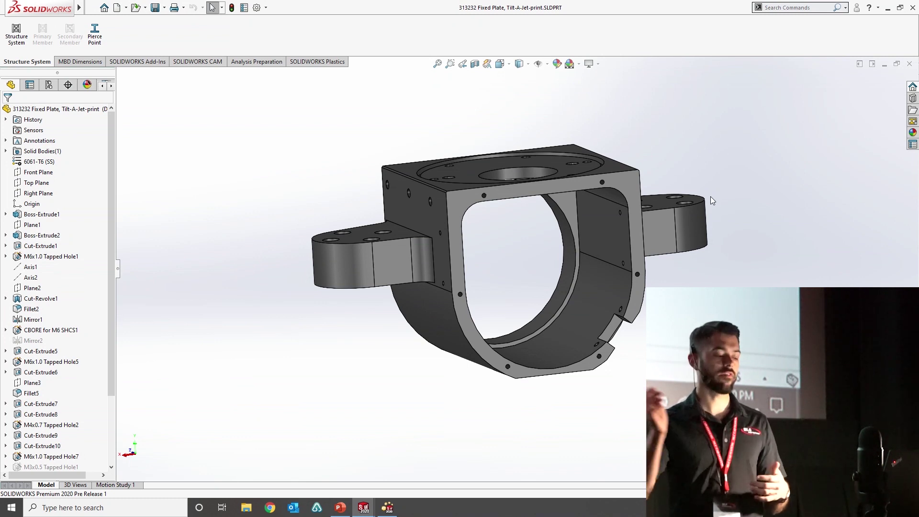
# Close the part and open the recent drawing 314000 Core Table, Micromax Gen 2-Detailing in Detailing mode.
pyautogui.click(909, 63)
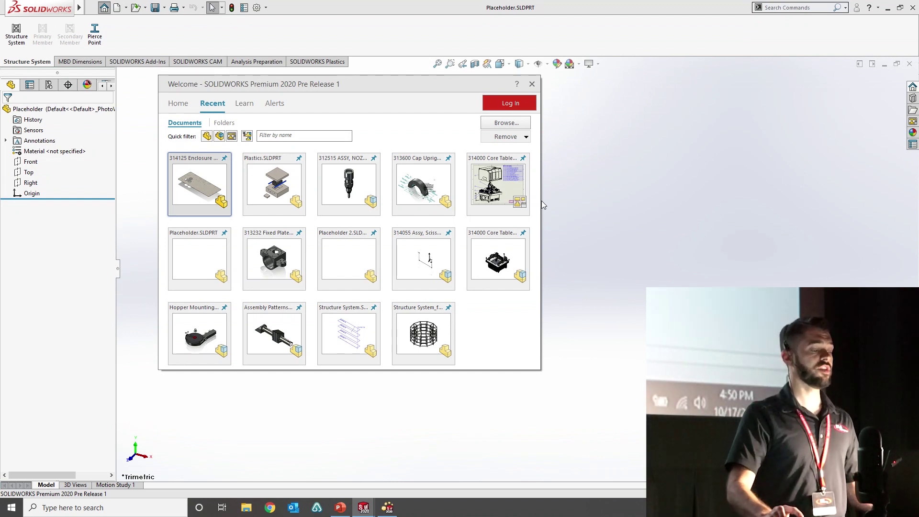
pyautogui.click(528, 214)
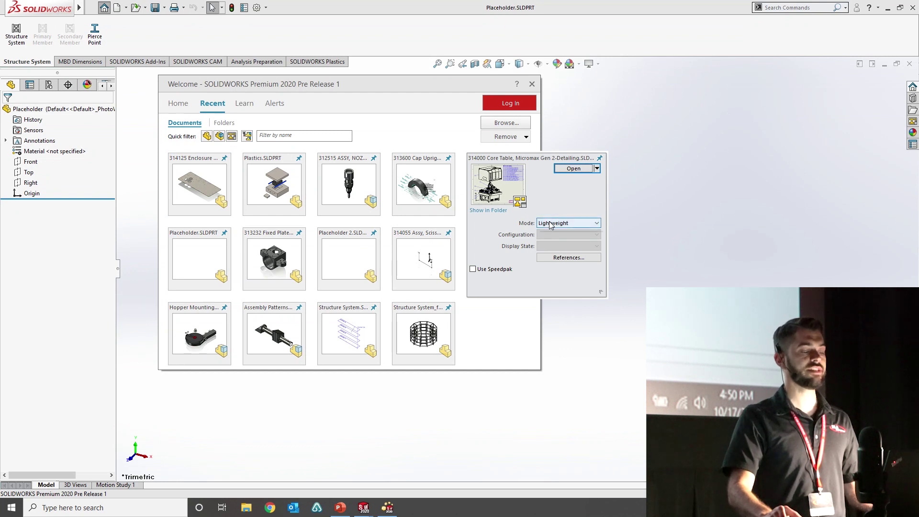
pyautogui.click(550, 224)
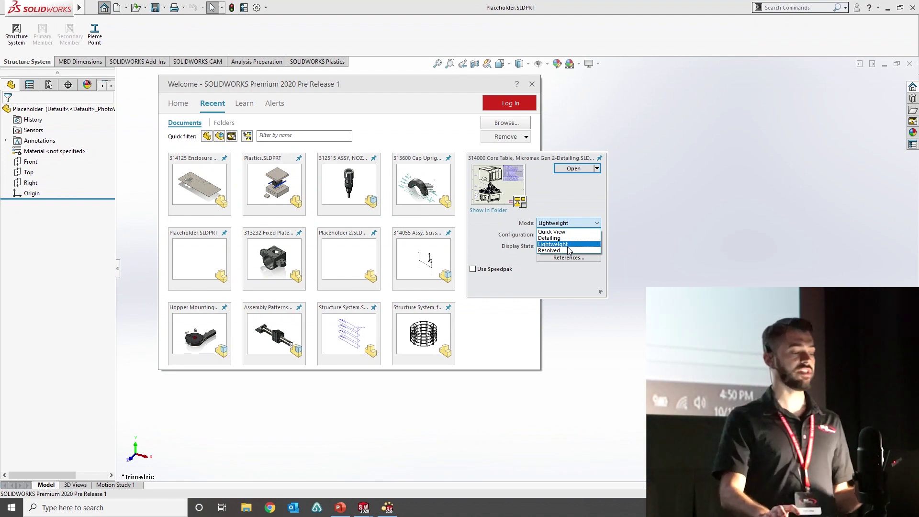
pyautogui.click(567, 238)
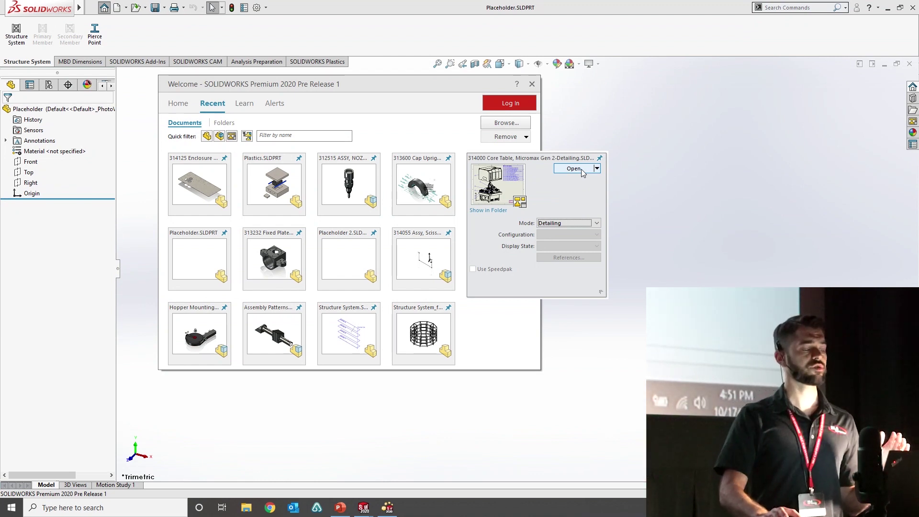
pyautogui.click(581, 168)
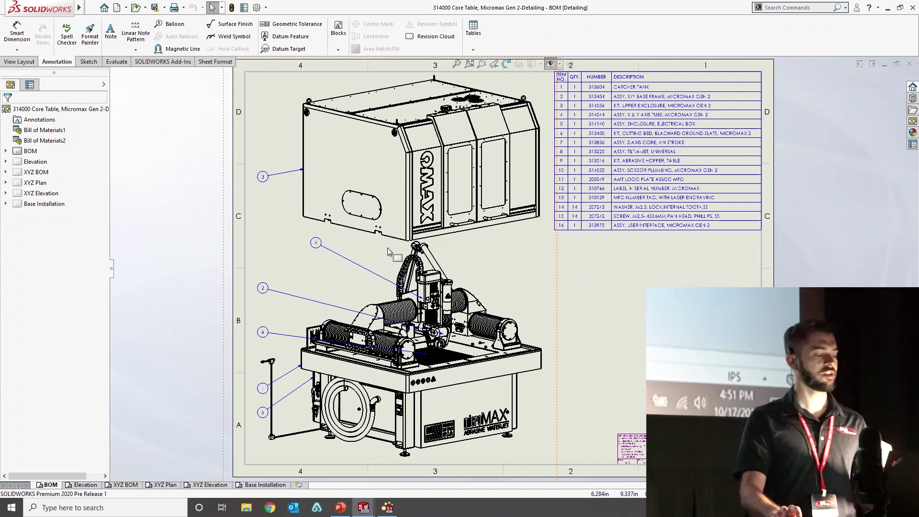
# Align balloon 4 with the column of balloons beside the exploded view on the BOM sheet, and switch to the Elevation sheet.
pyautogui.scroll(2, 333, 270)
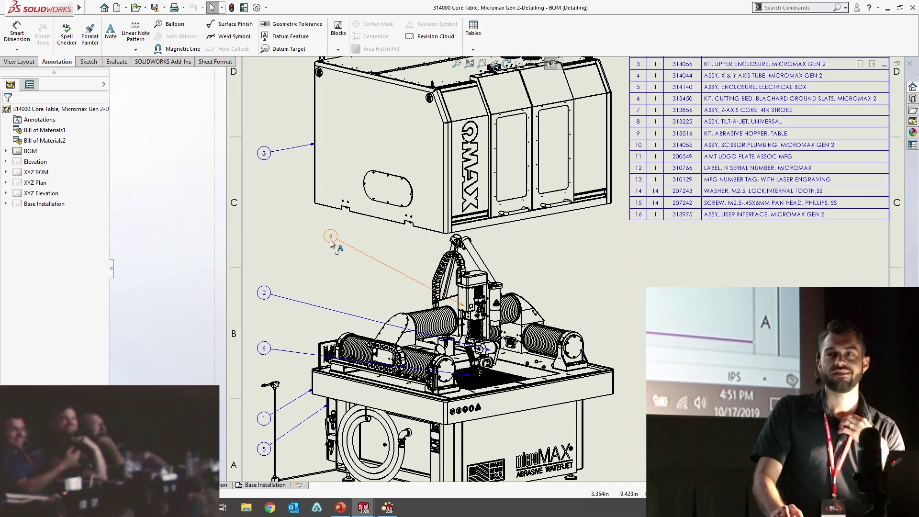
pyautogui.moveTo(331, 243); pyautogui.dragTo(283, 256)
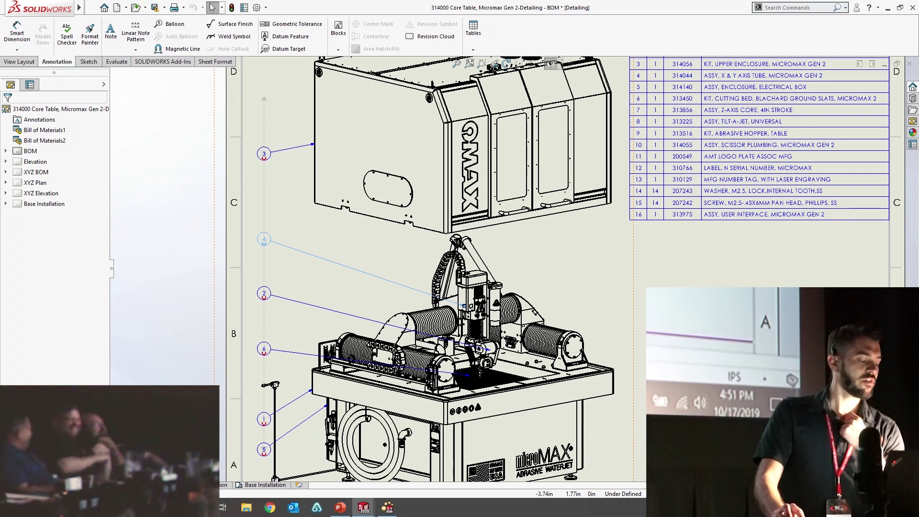
pyautogui.click(79, 485)
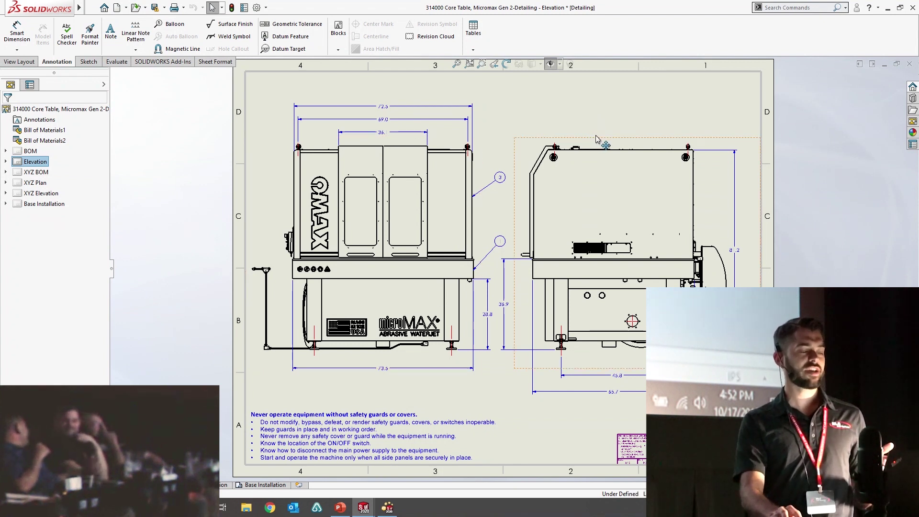
# Move the side elevation view and the front elevation view to the right on the Elevation sheet.
pyautogui.moveTo(596, 139); pyautogui.dragTo(720, 139)
pyautogui.moveTo(507, 165); pyautogui.dragTo(610, 166)
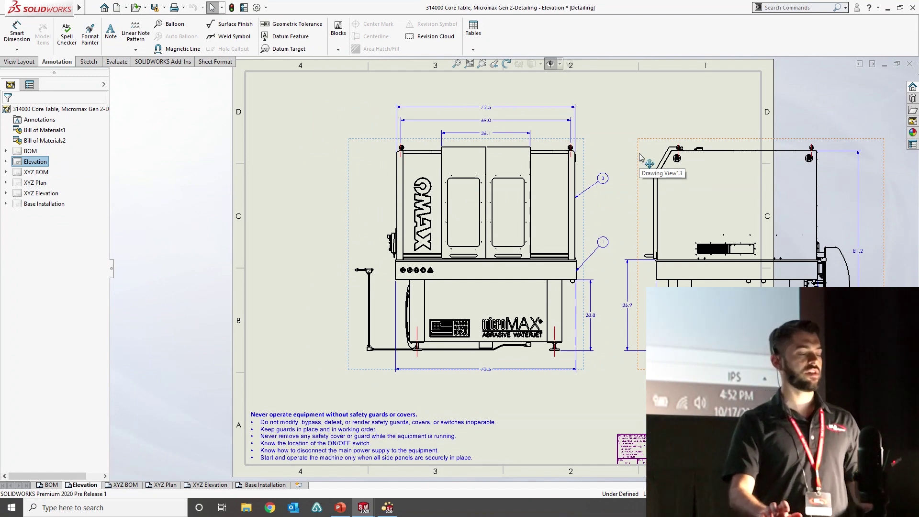
# Add a new C (ANSI) Landscape sheet and place a copy of the side elevation view on it.
pyautogui.click(298, 486)
pyautogui.click(518, 253)
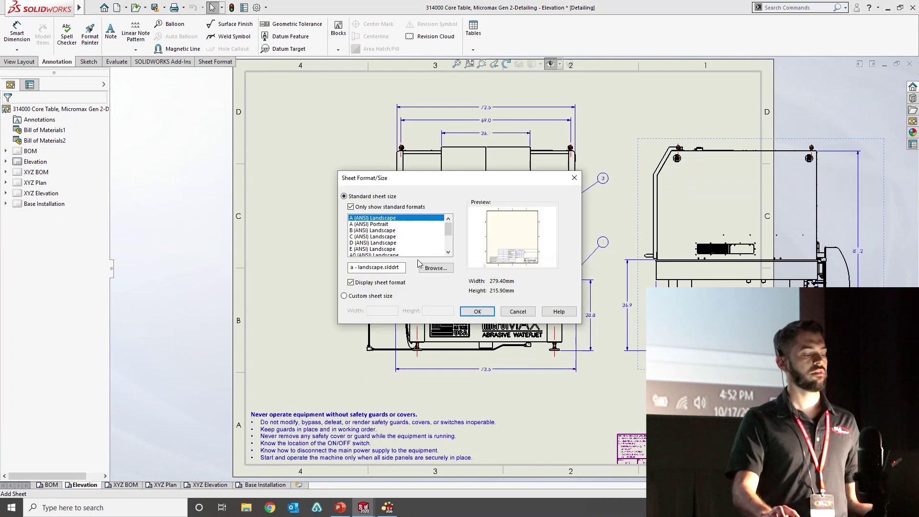
pyautogui.click(373, 237)
pyautogui.click(477, 311)
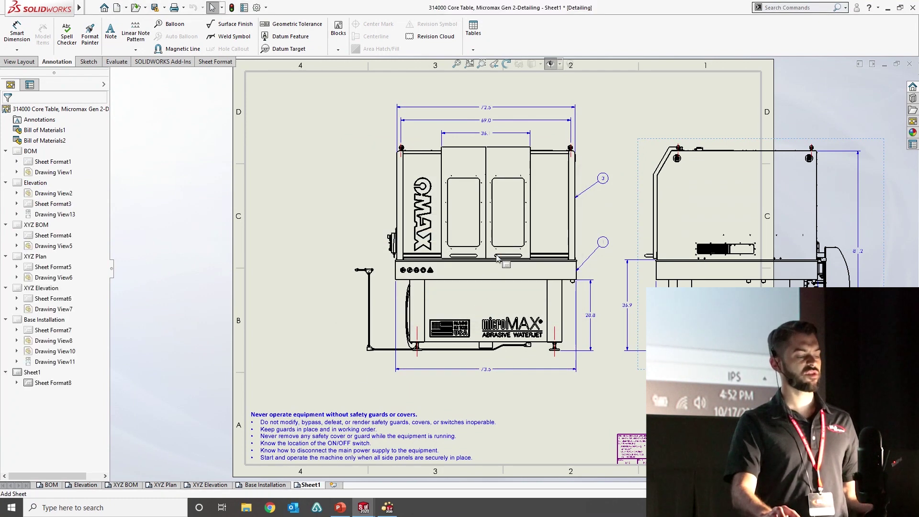
pyautogui.click(516, 234)
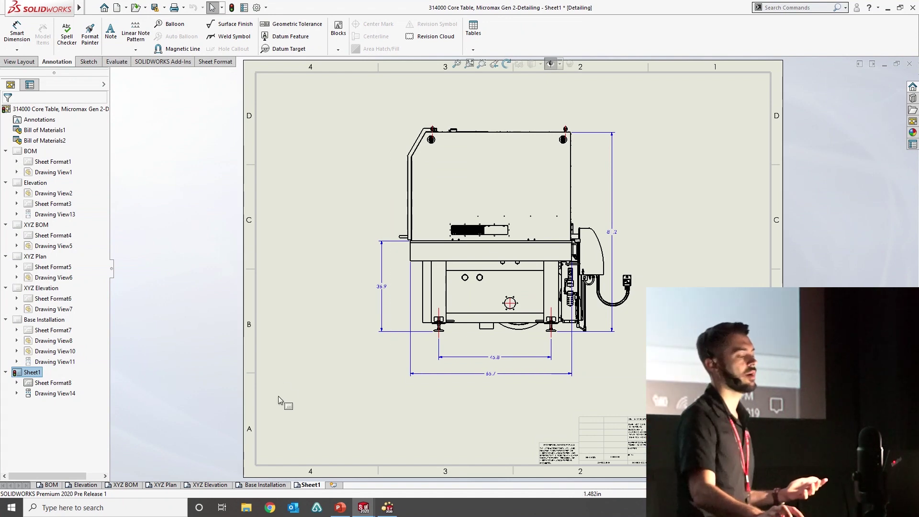
# On the XYZ BOM sheet, attach a balloon to the long angle bracket's edge and align it between balloons 26 and 3.
pyautogui.click(125, 485)
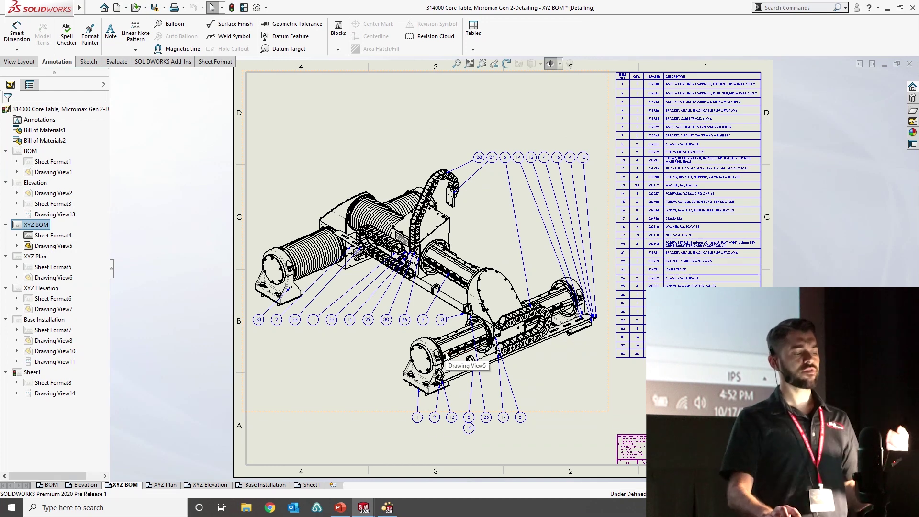
pyautogui.scroll(-3, 436, 298)
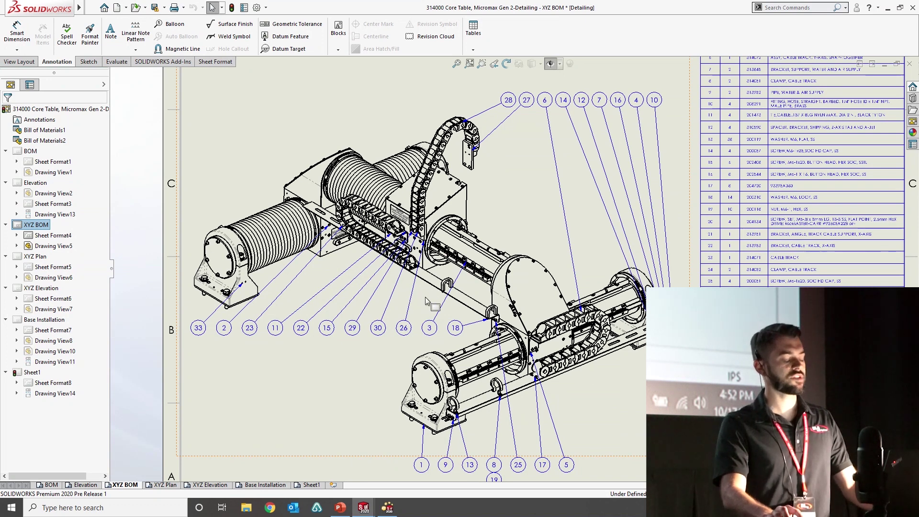
pyautogui.press('s')
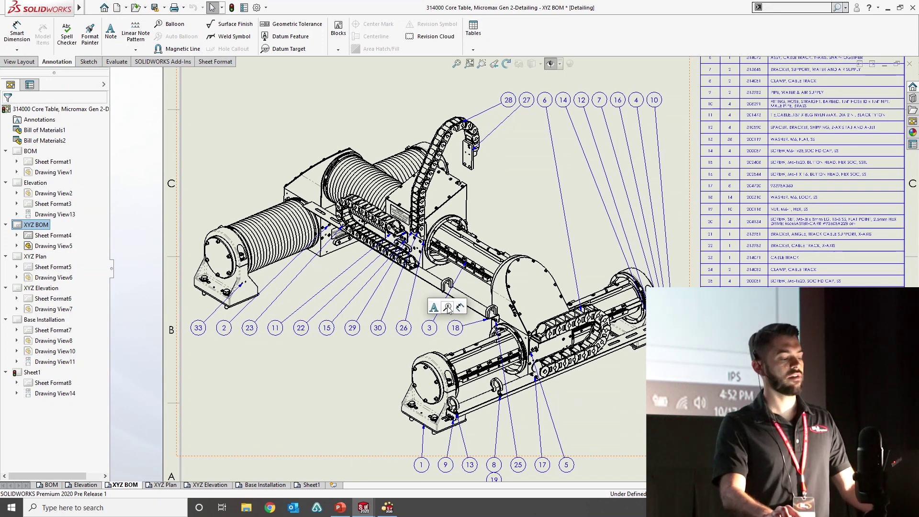
pyautogui.click(448, 308)
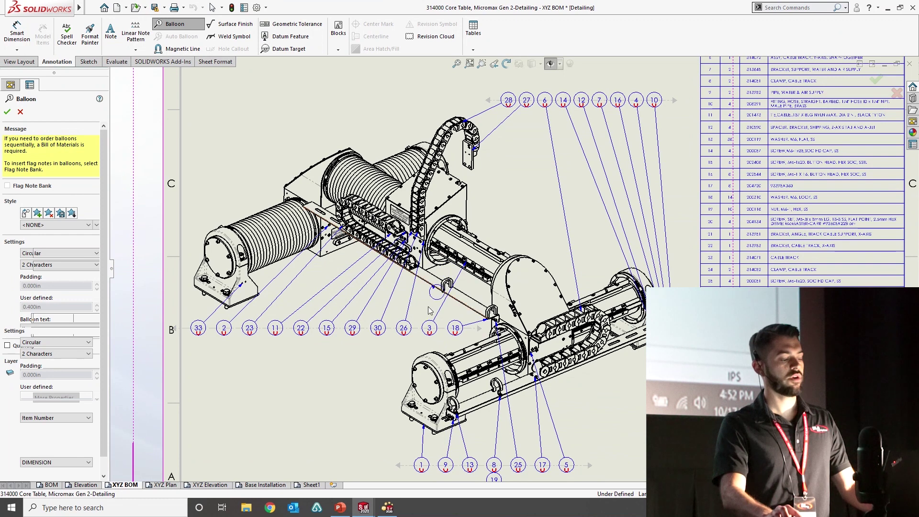
pyautogui.click(423, 305)
pyautogui.press('Escape')
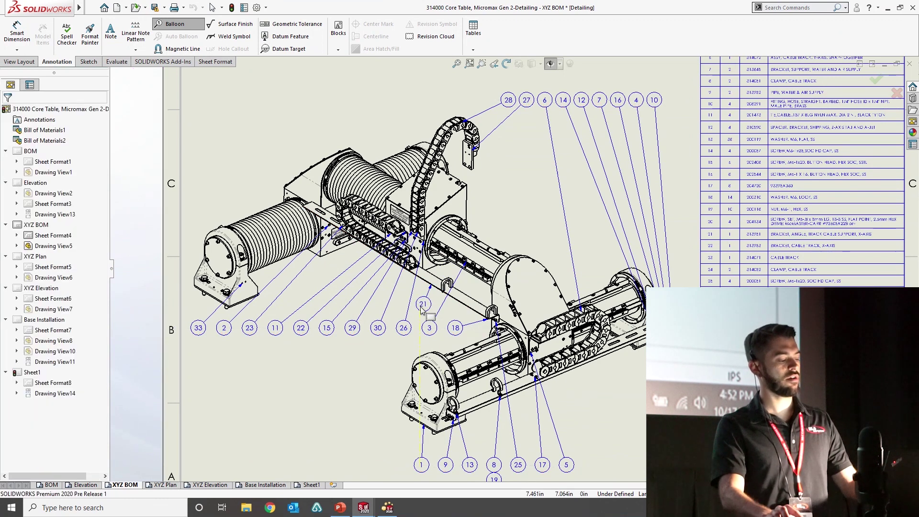
pyautogui.moveTo(423, 305); pyautogui.dragTo(419, 330)
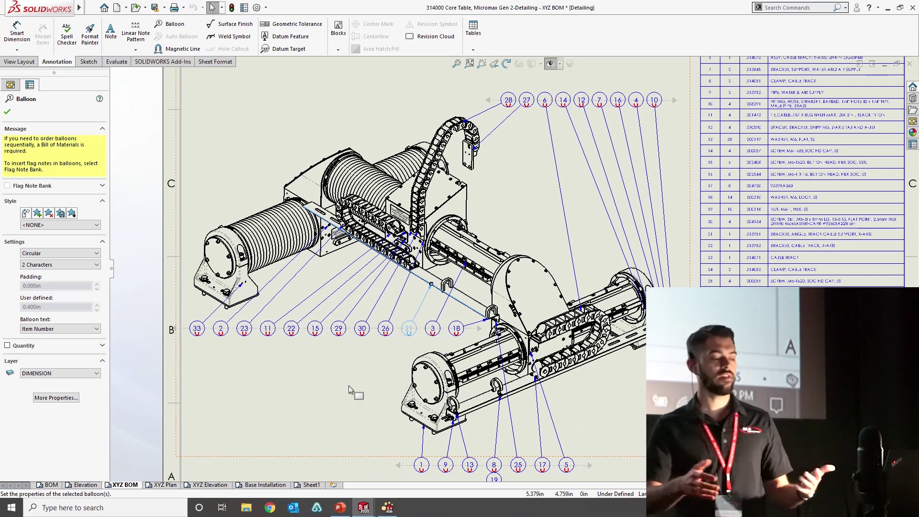
# On the Base Installation sheet, dimension the diameter of the large hole in the plan view's upper-left corner.
pyautogui.click(259, 485)
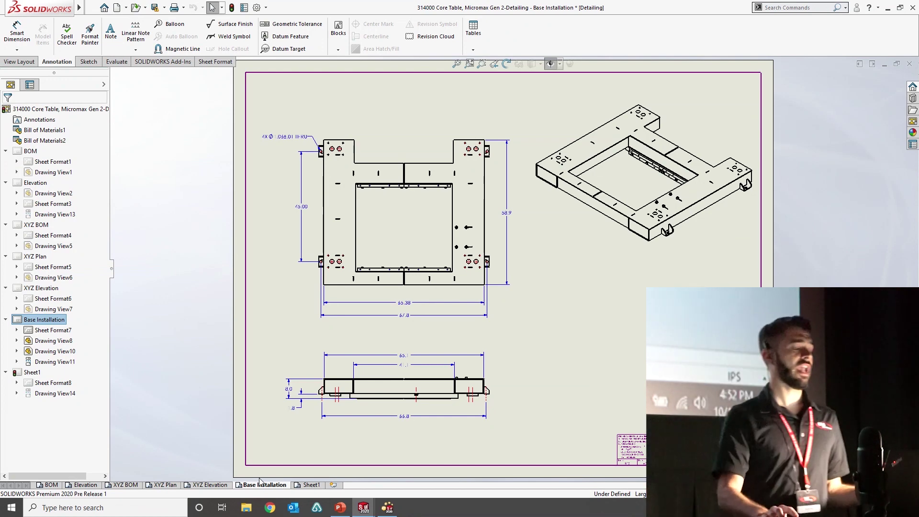
pyautogui.click(17, 33)
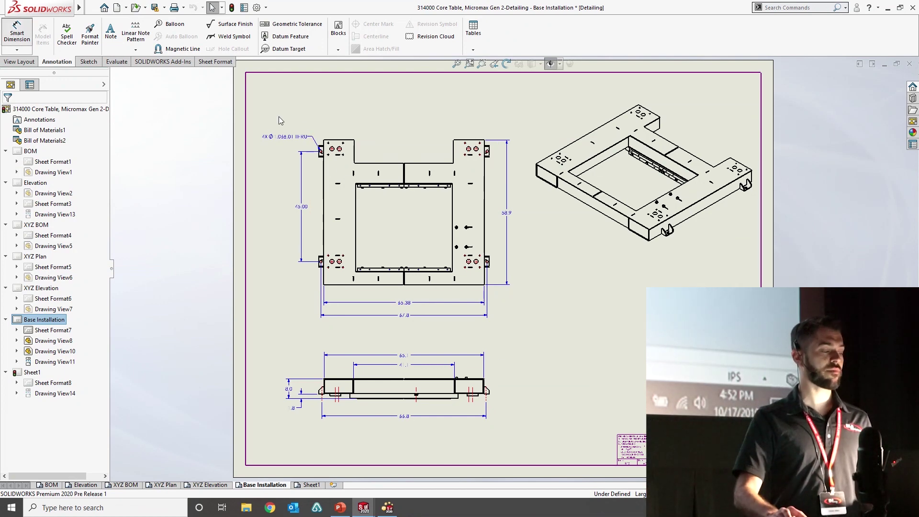
pyautogui.scroll(-3, 316, 93)
pyautogui.click(350, 202)
pyautogui.click(381, 124)
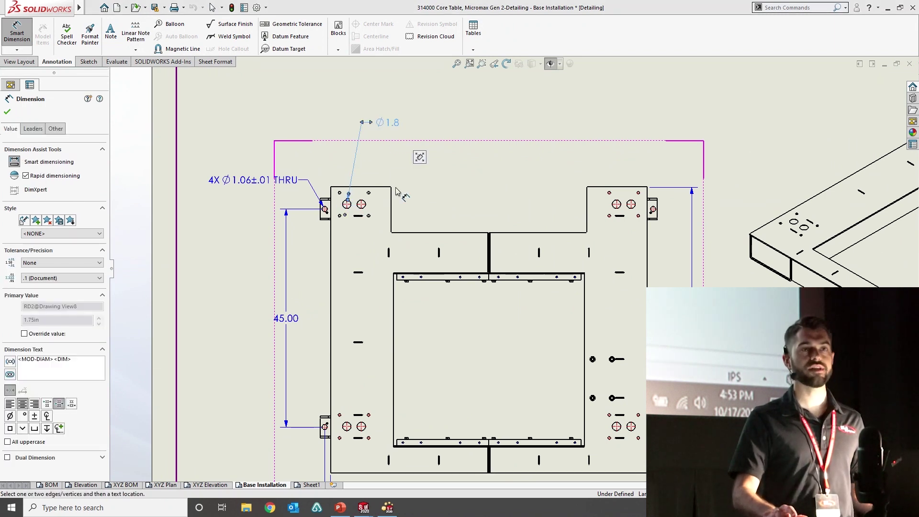
# Dimension the width of the plan view's upper-left leg above the view, and reposition the hole diameter dimension beneath it.
pyautogui.click(392, 203)
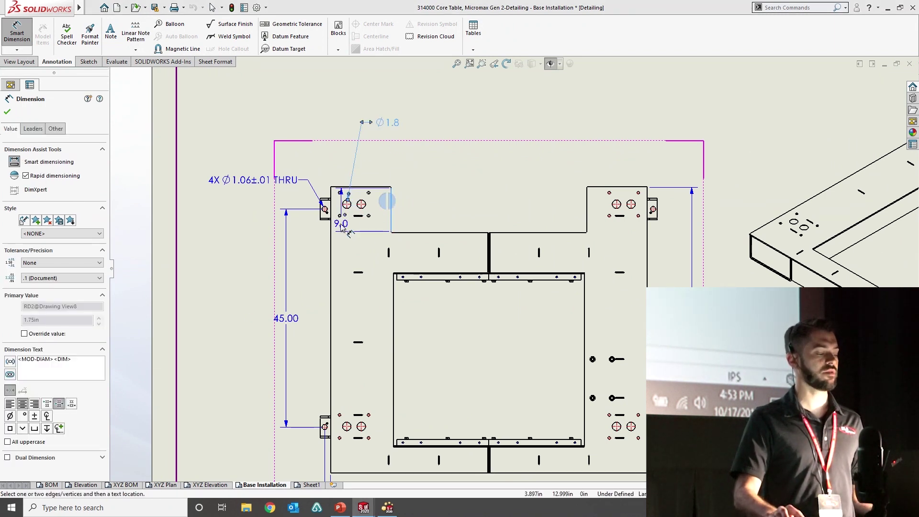
pyautogui.click(330, 226)
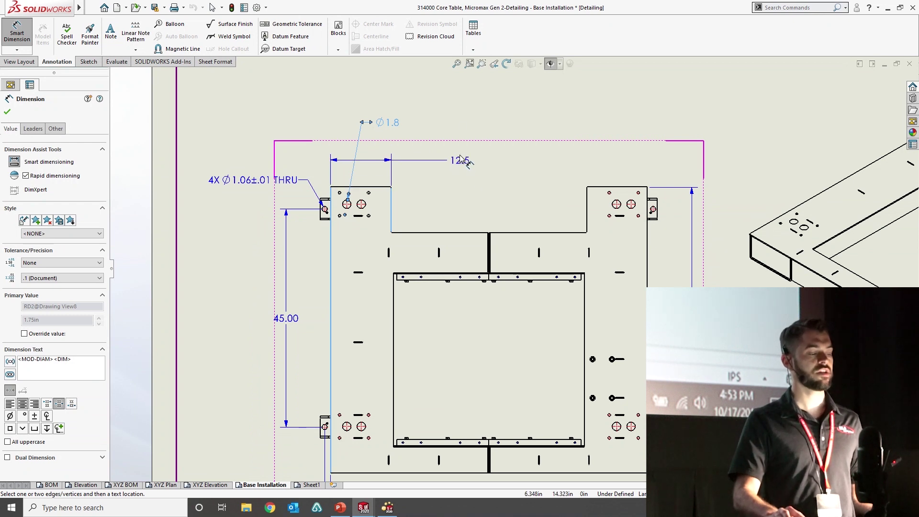
pyautogui.click(467, 104)
pyautogui.moveTo(389, 125); pyautogui.dragTo(374, 133)
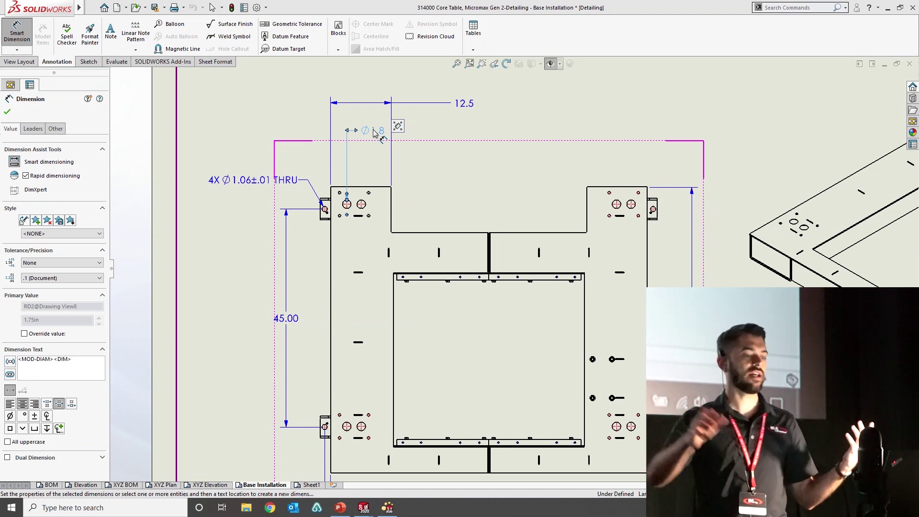
pyautogui.click(375, 133)
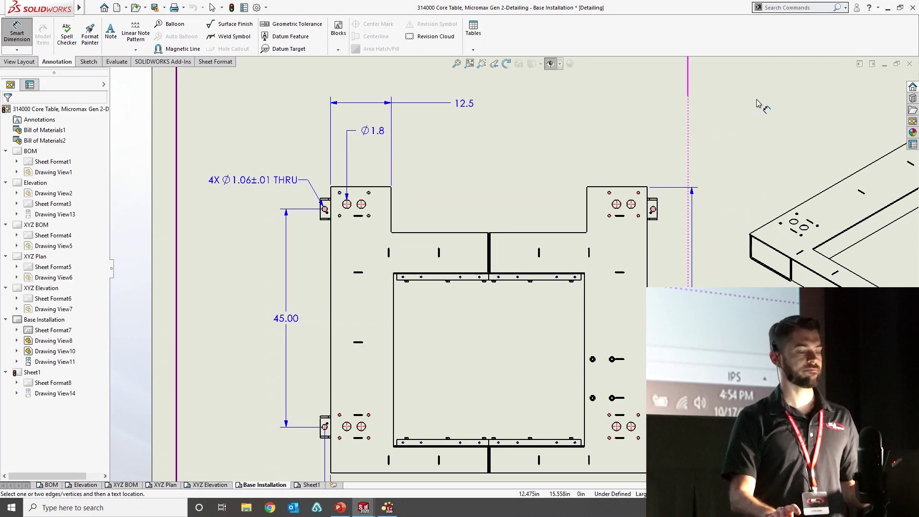
# Close the detailing drawing without saving its changes, and close the placeholder part.
pyautogui.click(910, 64)
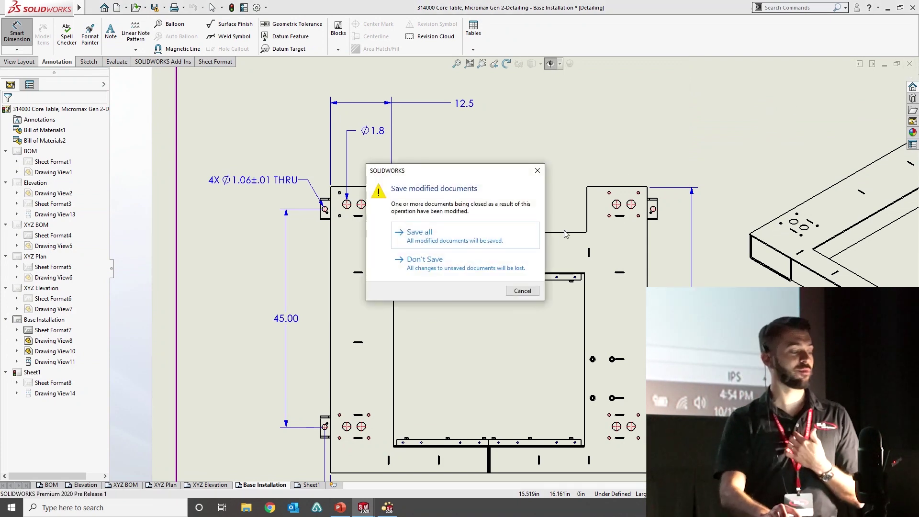
pyautogui.click(486, 266)
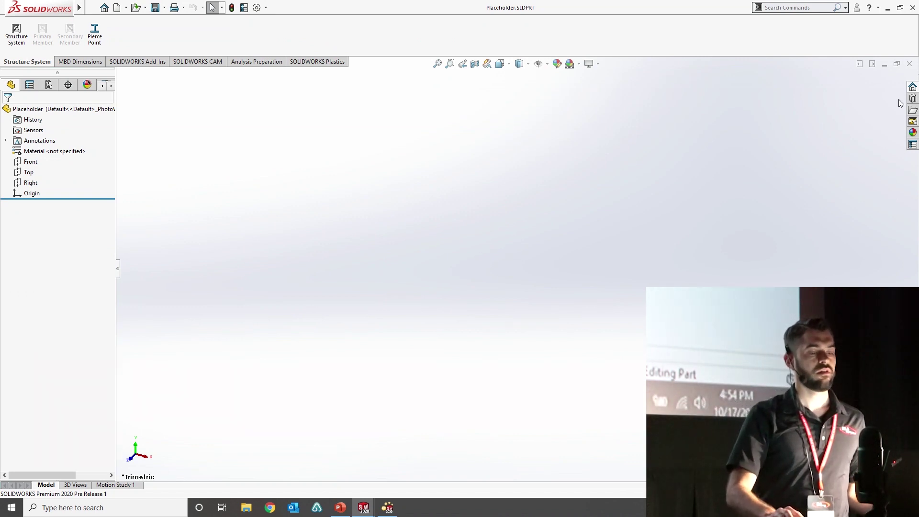
pyautogui.click(909, 64)
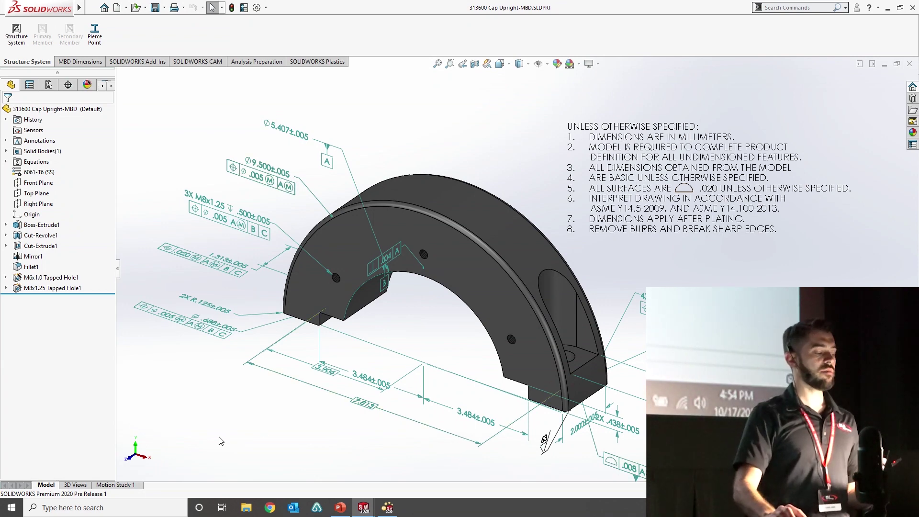
# Display the captured 3D views of the 313600 Cap Upright-MBD part, going through the front and right views.
pyautogui.click(76, 485)
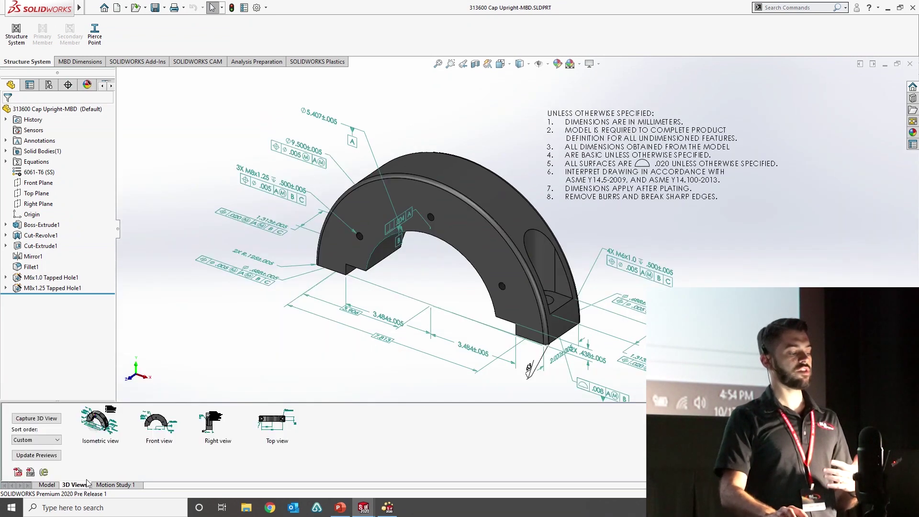
pyautogui.click(152, 429)
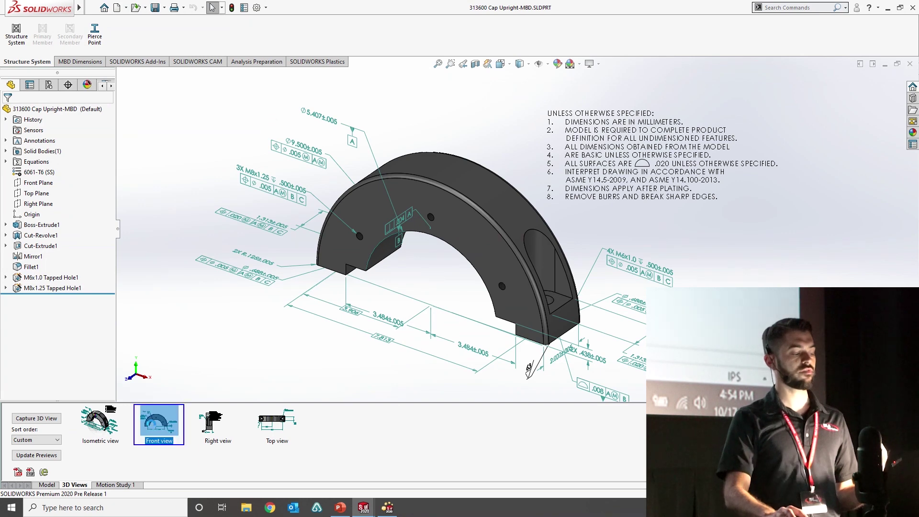
pyautogui.click(213, 422)
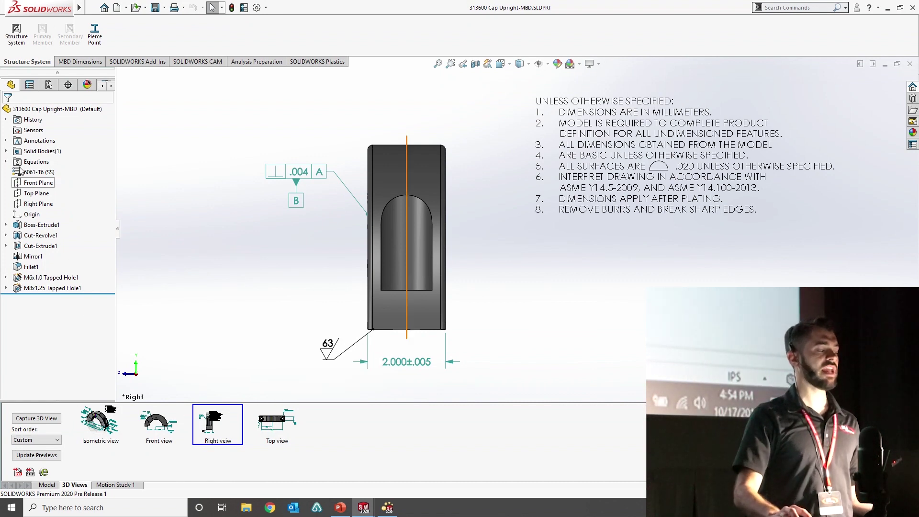
# Expand the part's *Front annotation view, widen the feature tree to read its entries, and sort the annotations by annotation type.
pyautogui.click(6, 140)
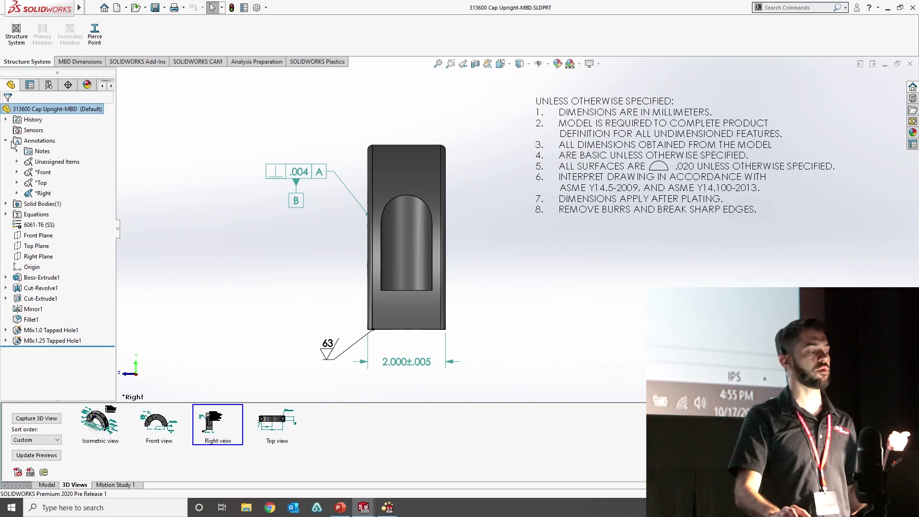
pyautogui.click(16, 173)
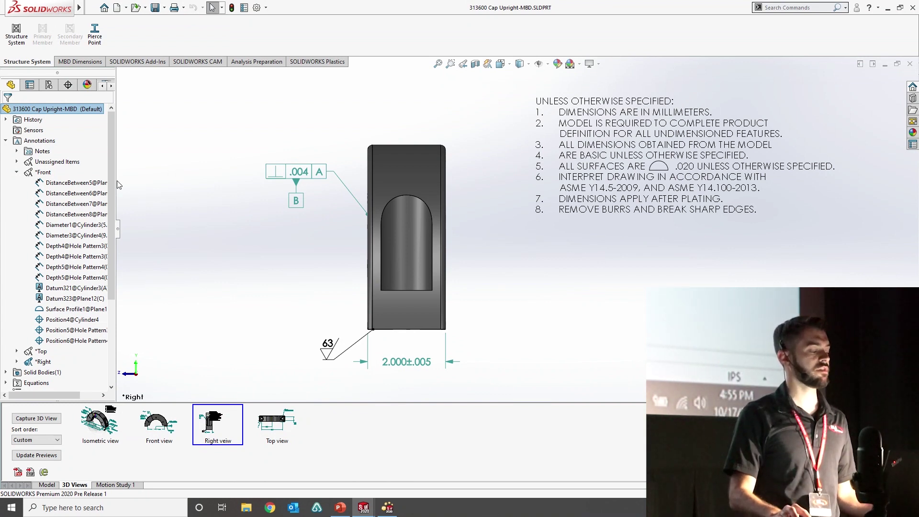
pyautogui.moveTo(116, 182); pyautogui.dragTo(172, 183)
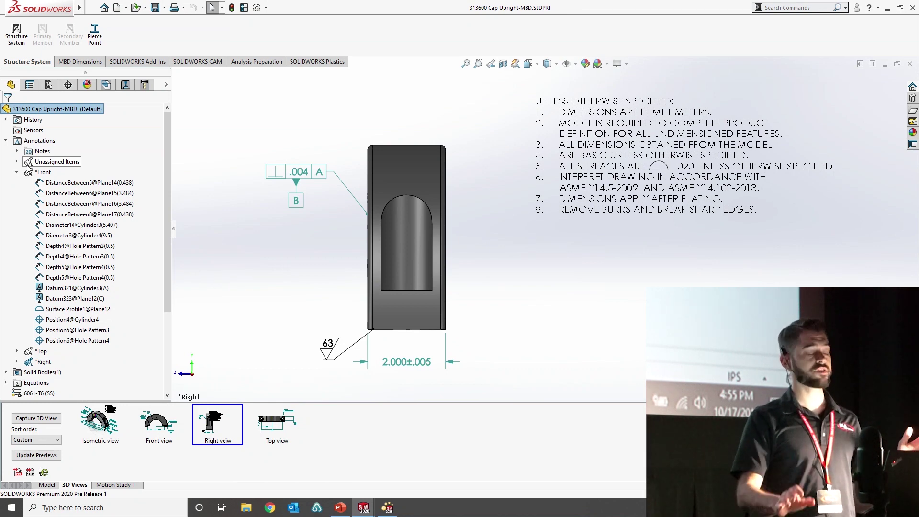
pyautogui.rightClick(43, 143)
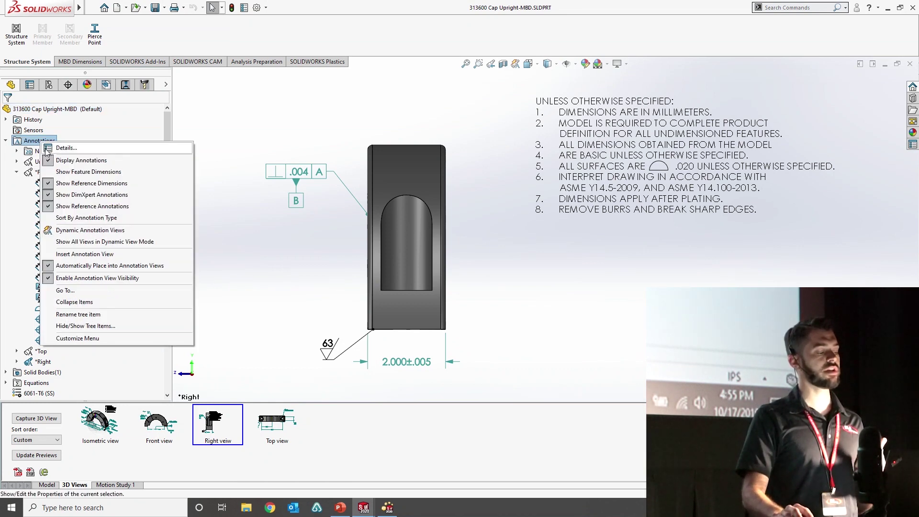
pyautogui.click(66, 218)
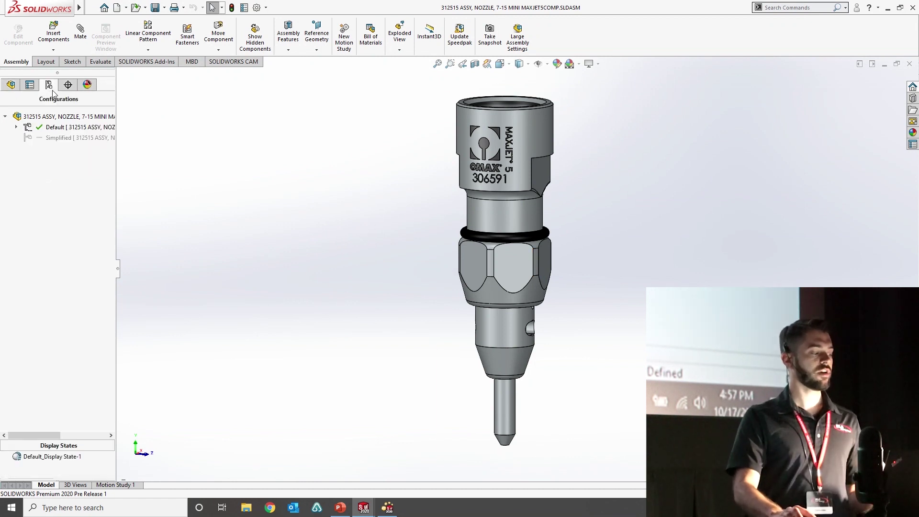
# Activate the Total Assembly exploded view under the nozzle assembly's Default configuration.
pyautogui.click(17, 127)
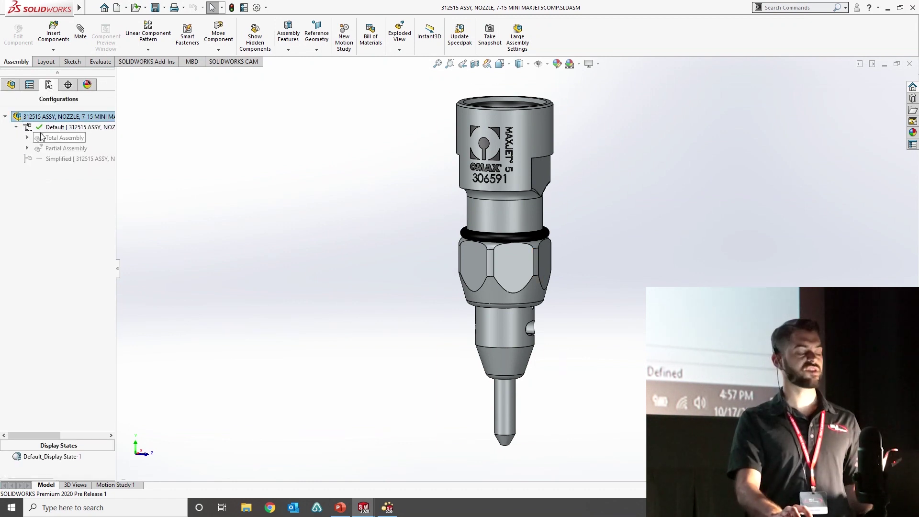
pyautogui.doubleClick(42, 137)
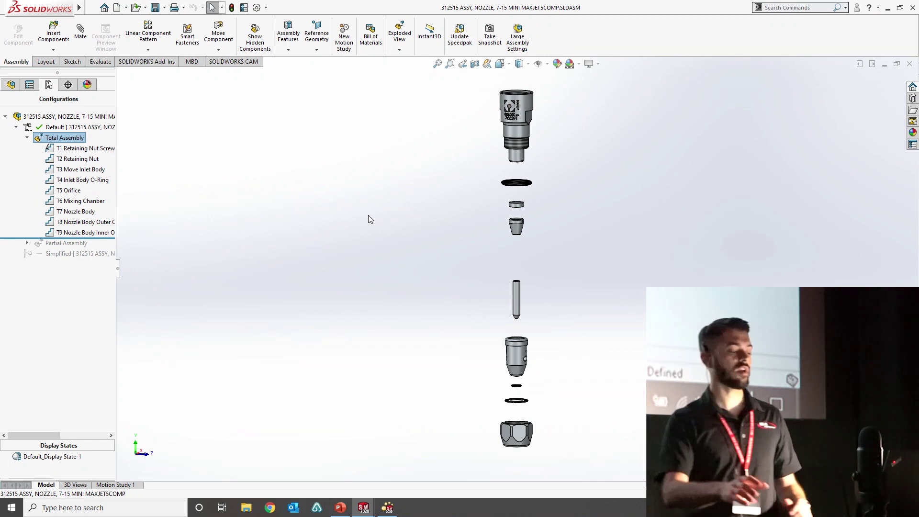
# Switch to SOLIDWORKS Composer, review the import options for the nozzle assembly, and open 312515 ASSY, NOZZLE, 7-15 MINI MAXJET5.smg.
pyautogui.click(388, 506)
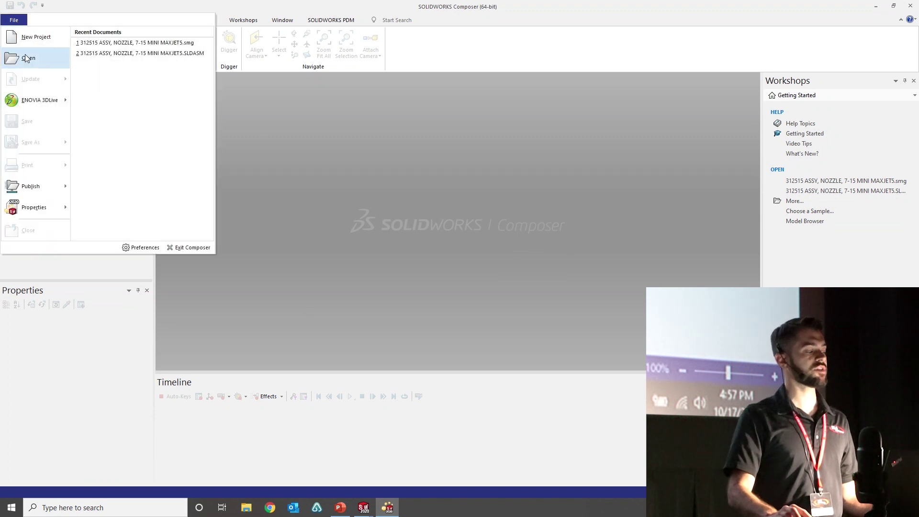
pyautogui.click(27, 58)
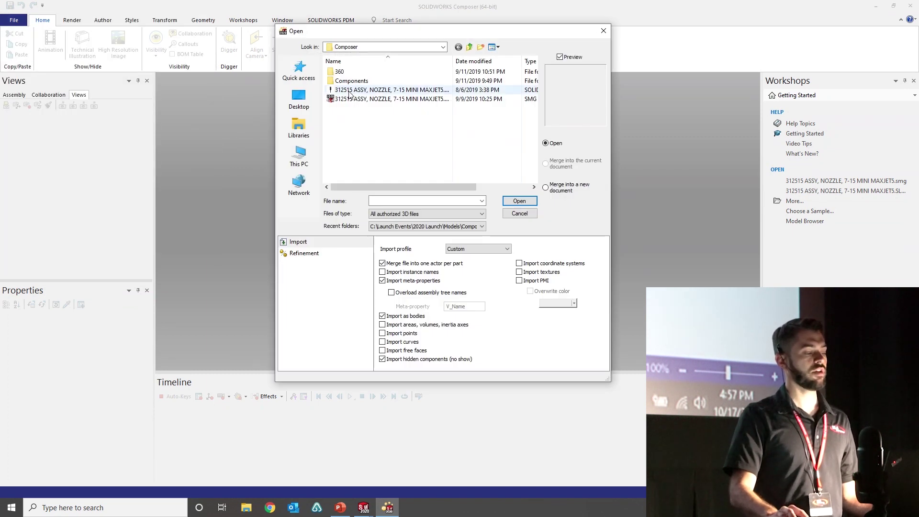
pyautogui.click(307, 243)
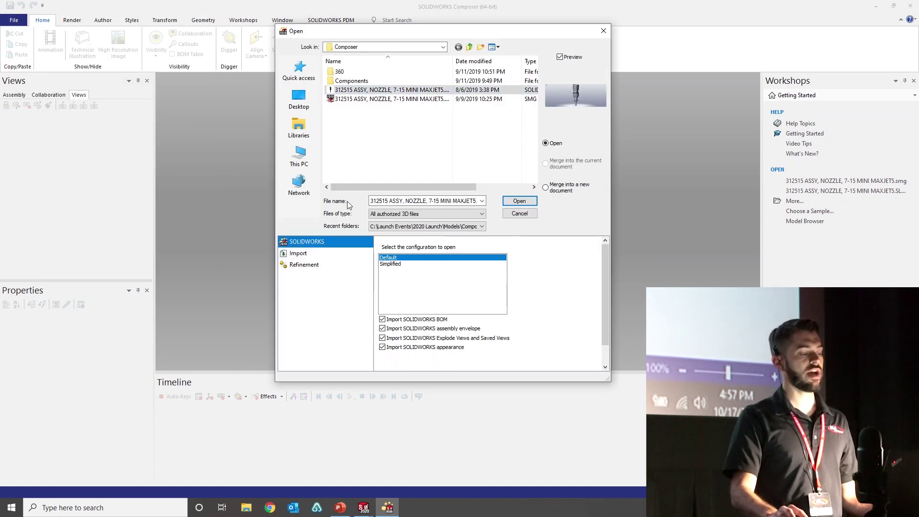
pyautogui.click(376, 94)
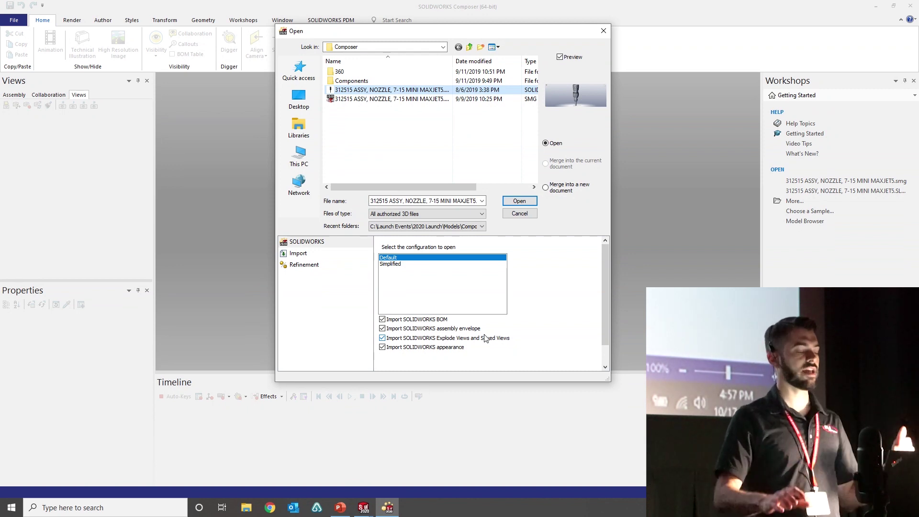
pyautogui.press('Down')
pyautogui.click(514, 200)
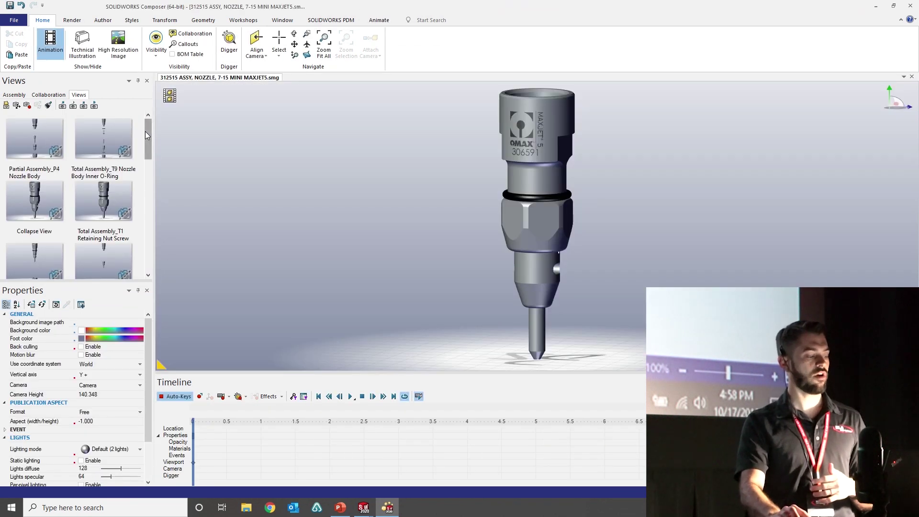
# Animate the nozzle by adding the Partial Assembly_P4 Nozzle Body view at 1 s and Total Assembly_T9 Nozzle Body Inner O-Ring at about 2.3 s, and play it.
pyautogui.moveTo(146, 132); pyautogui.dragTo(155, 155)
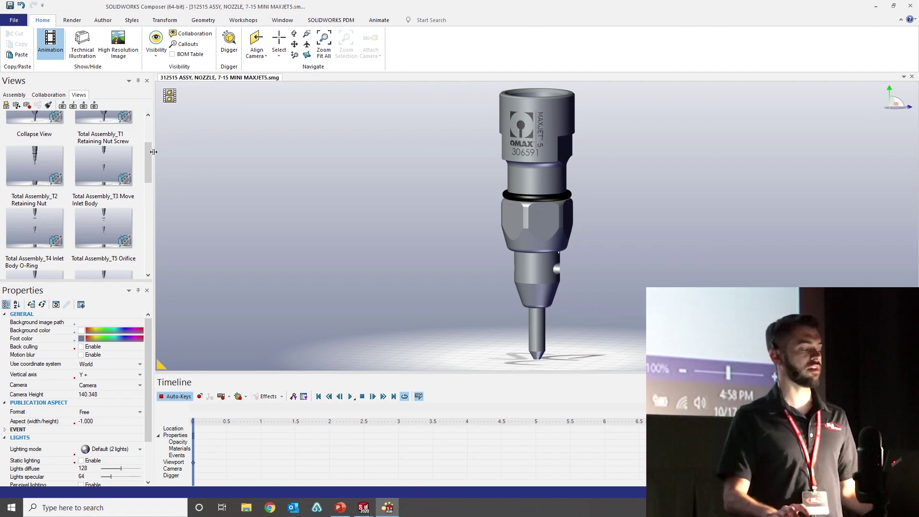
pyautogui.moveTo(149, 153); pyautogui.dragTo(151, 123)
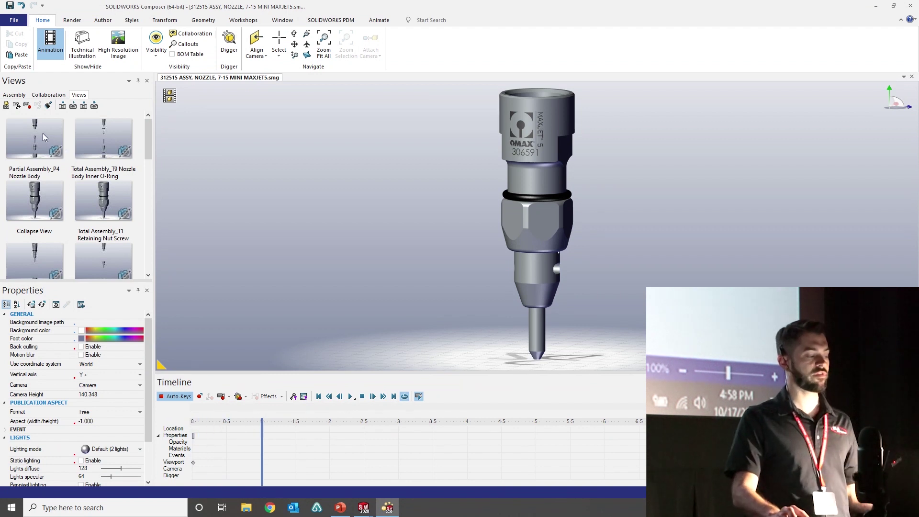
pyautogui.moveTo(195, 276); pyautogui.dragTo(262, 439)
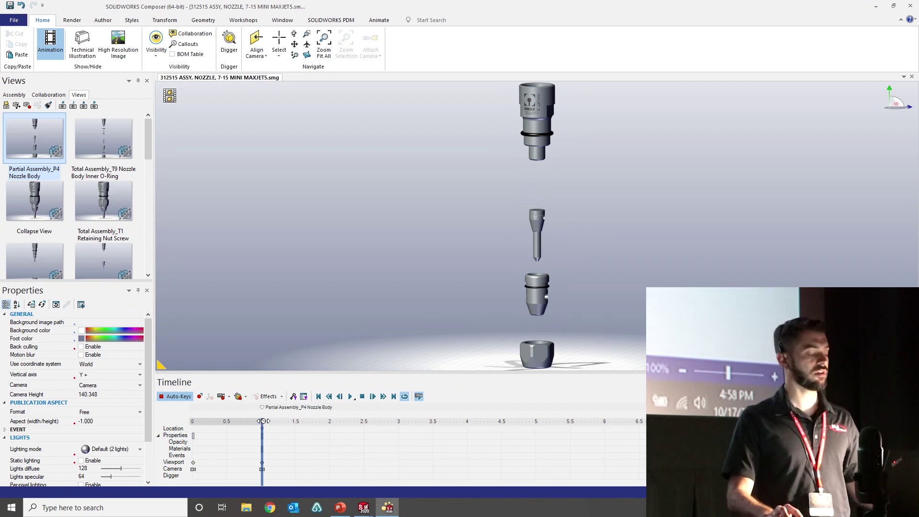
pyautogui.moveTo(85, 143); pyautogui.dragTo(349, 441)
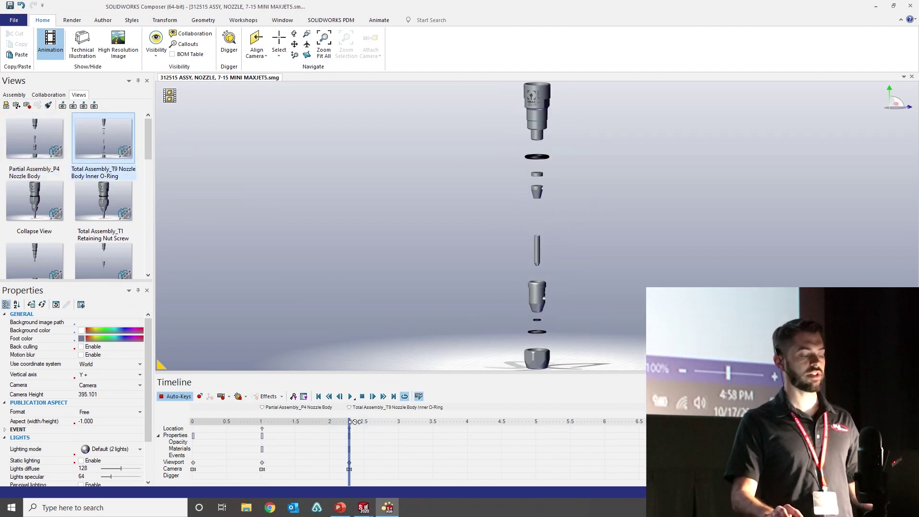
pyautogui.click(352, 396)
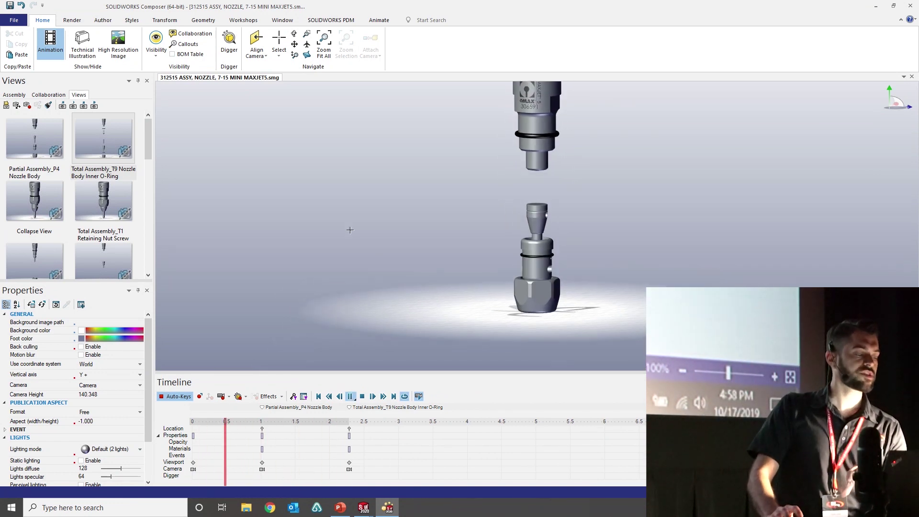
# Review the Video workshop's file formats for saving the animation, cancel the save, and stop the playback.
pyautogui.click(243, 19)
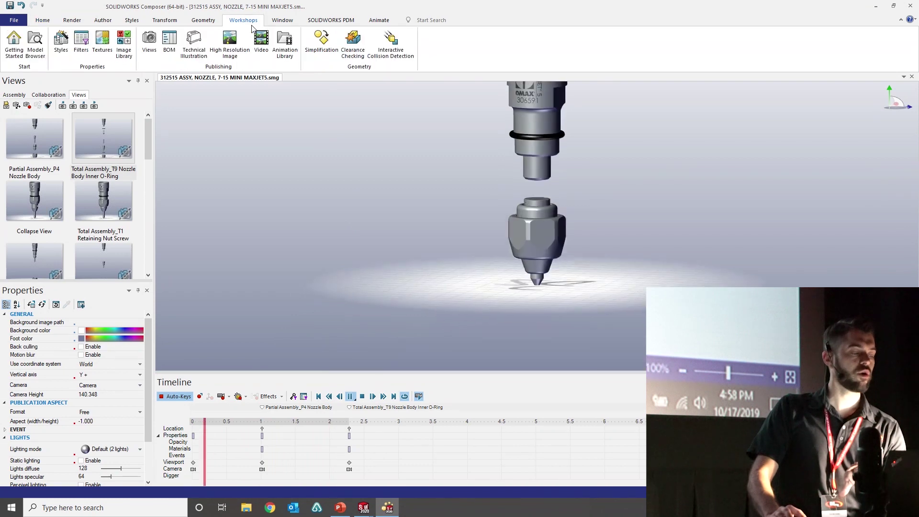
pyautogui.click(262, 42)
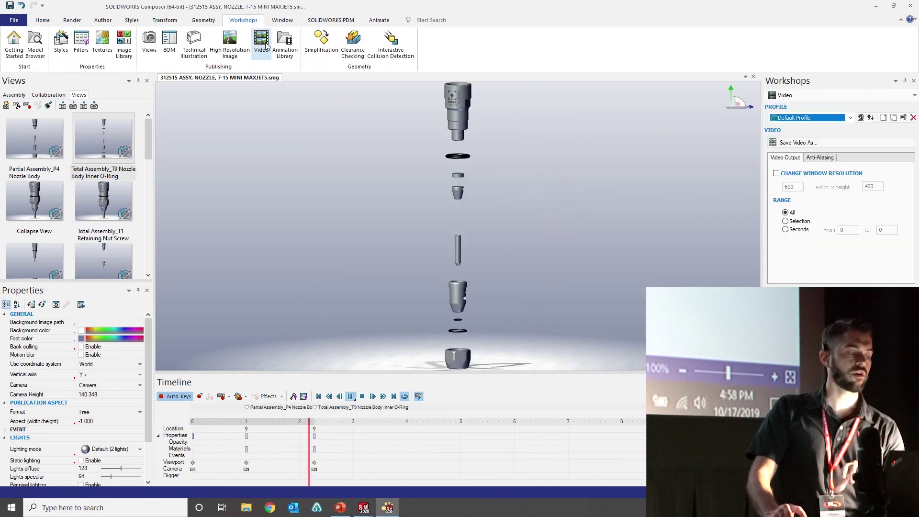
pyautogui.click(798, 143)
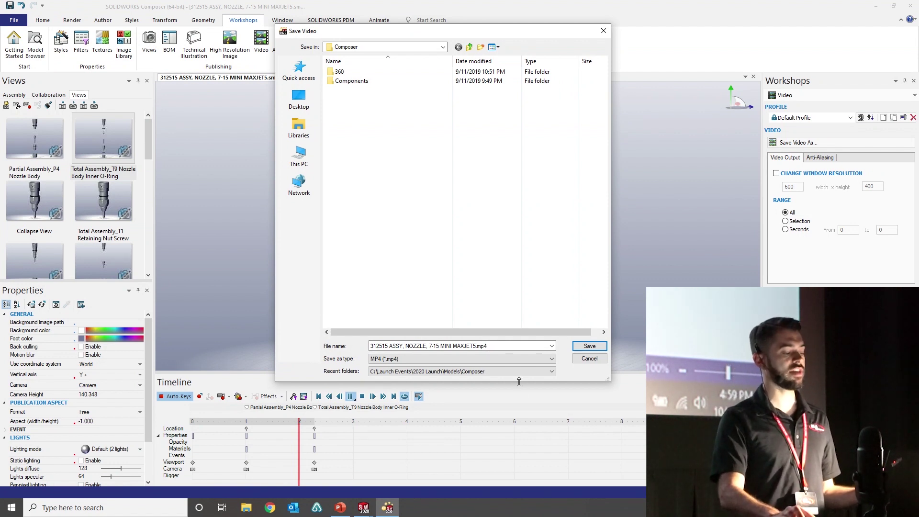
pyautogui.click(507, 356)
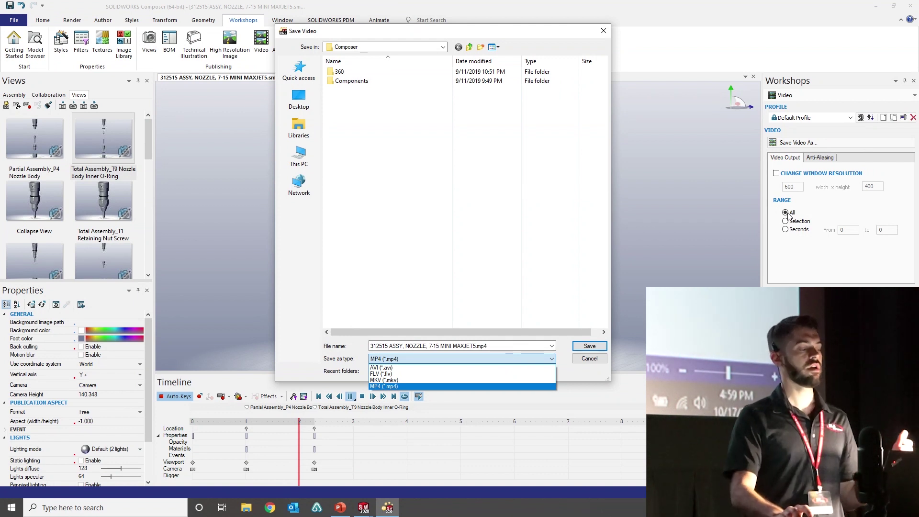
pyautogui.click(603, 33)
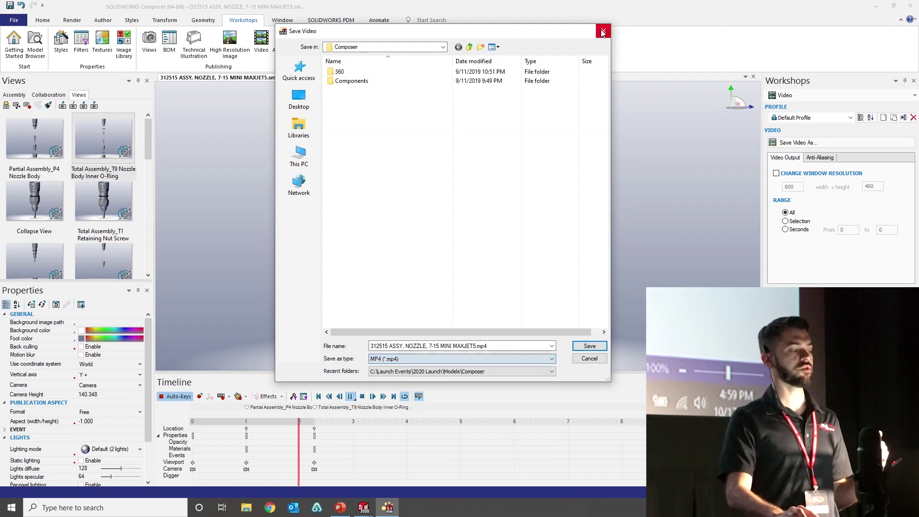
pyautogui.click(608, 32)
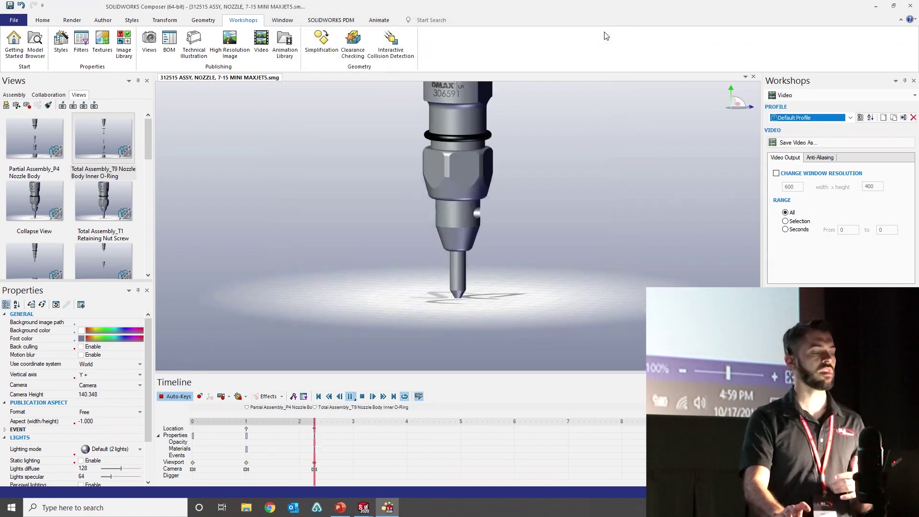
pyautogui.click(363, 397)
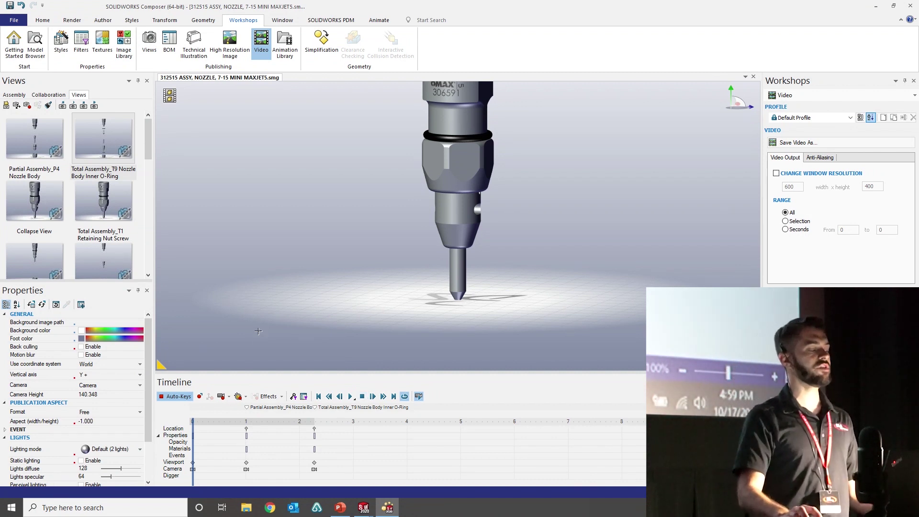
# Show the Total Assembly_T1 Retaining Nut Screw view and set the vertical axis to Z+.
pyautogui.click(109, 195)
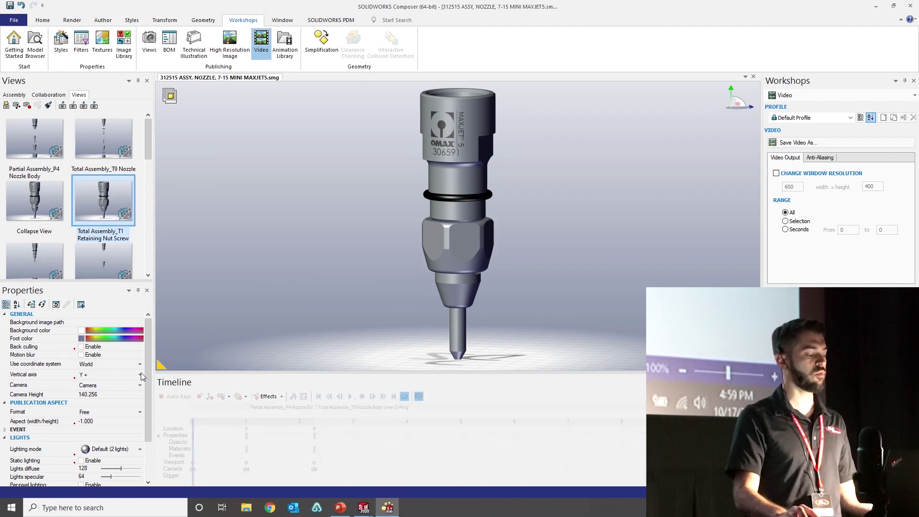
pyautogui.click(122, 398)
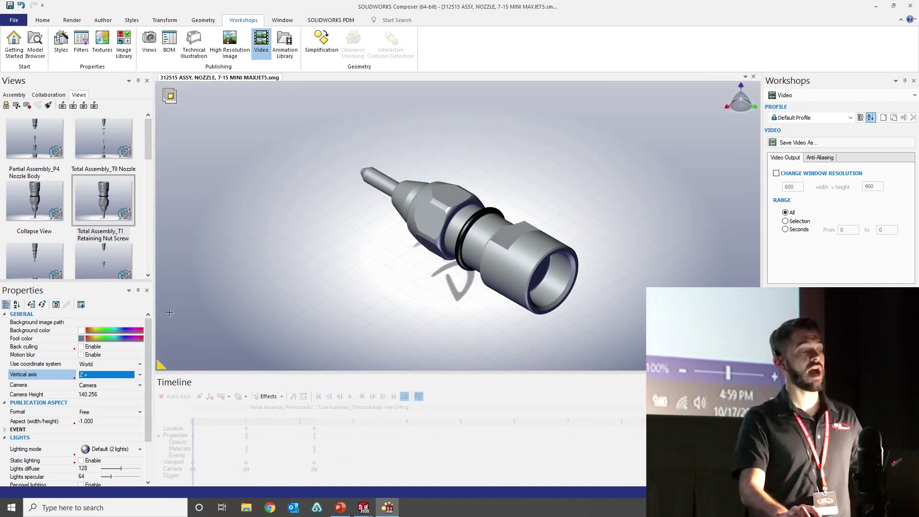
# Review the High Resolution Image workshop's options for multiple images, and open the first saved nozzle image from the 360 folder.
pyautogui.click(232, 42)
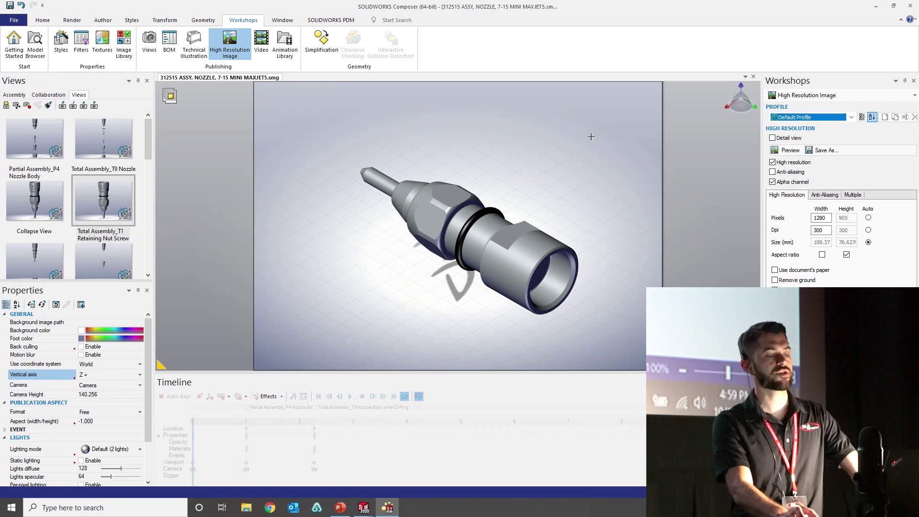
pyautogui.click(854, 196)
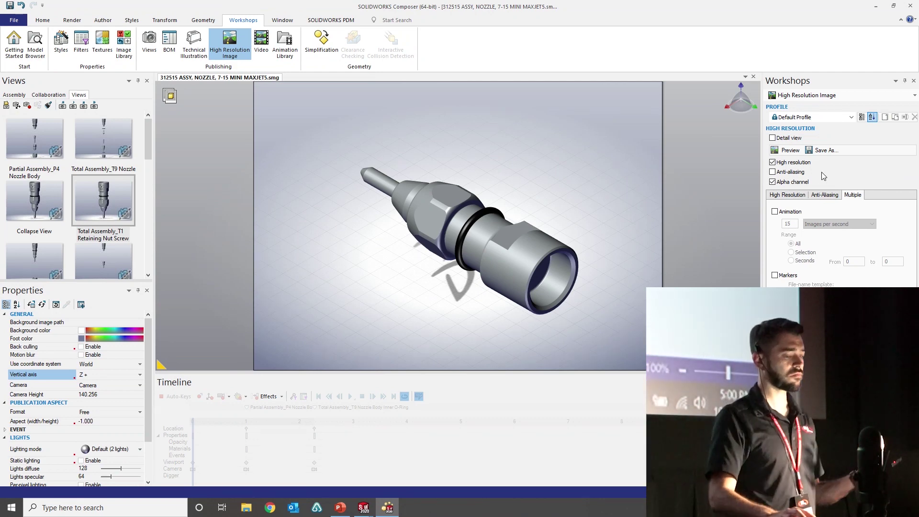
pyautogui.click(822, 151)
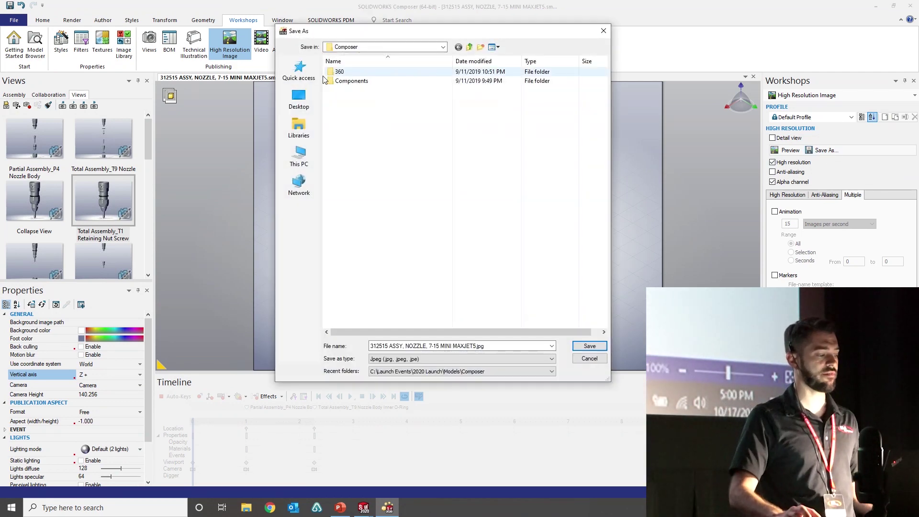
pyautogui.doubleClick(341, 73)
pyautogui.rightClick(345, 87)
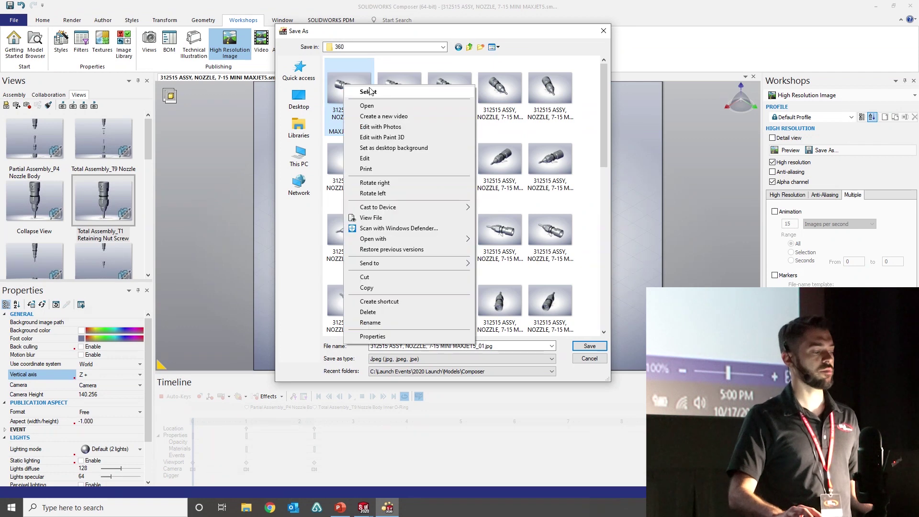
pyautogui.click(368, 106)
# Go through the rendered image series that shows the nozzle assembly rotating through 360 degrees.
pyautogui.press('Right')
pyautogui.press('Right')
pyautogui.press('Right')
pyautogui.press('Right')
pyautogui.press('Right')
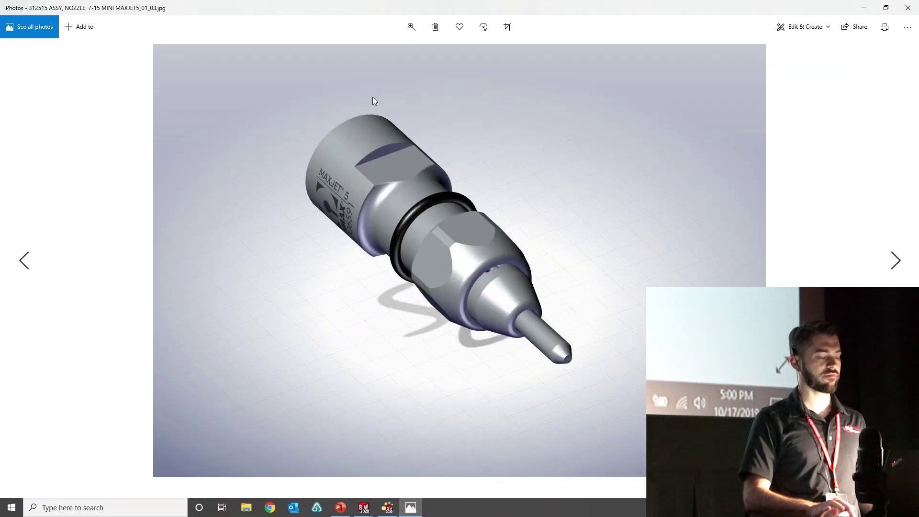
pyautogui.press('Right')
pyautogui.press('Right')
pyautogui.press('Right')
pyautogui.press('Right')
pyautogui.press('Right')
pyautogui.press('Right')
pyautogui.press('Right')
pyautogui.press('Right')
pyautogui.press('Right')
pyautogui.press('Right')
pyautogui.press('Right')
pyautogui.press('Right')
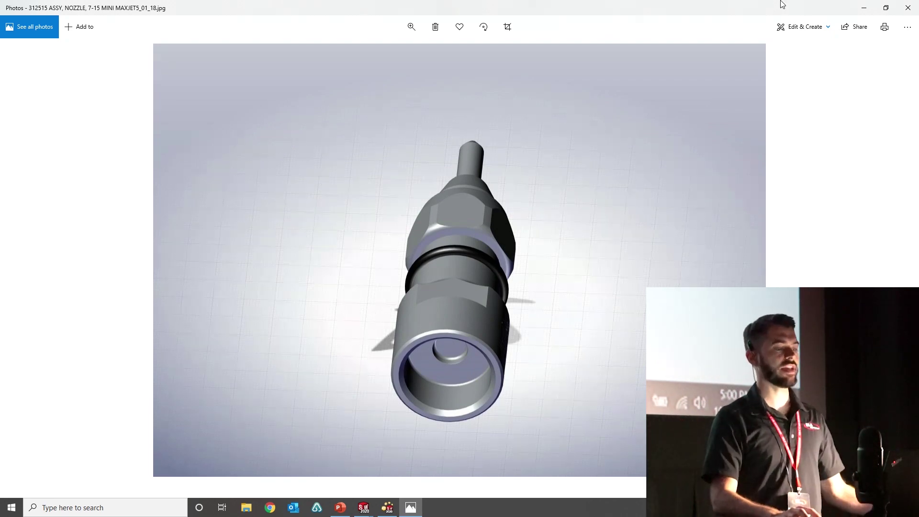
# Close the image viewer and the save dialog, and exit SOLIDWORKS Composer without saving changes to the nozzle assembly.
pyautogui.click(914, 6)
pyautogui.click(602, 32)
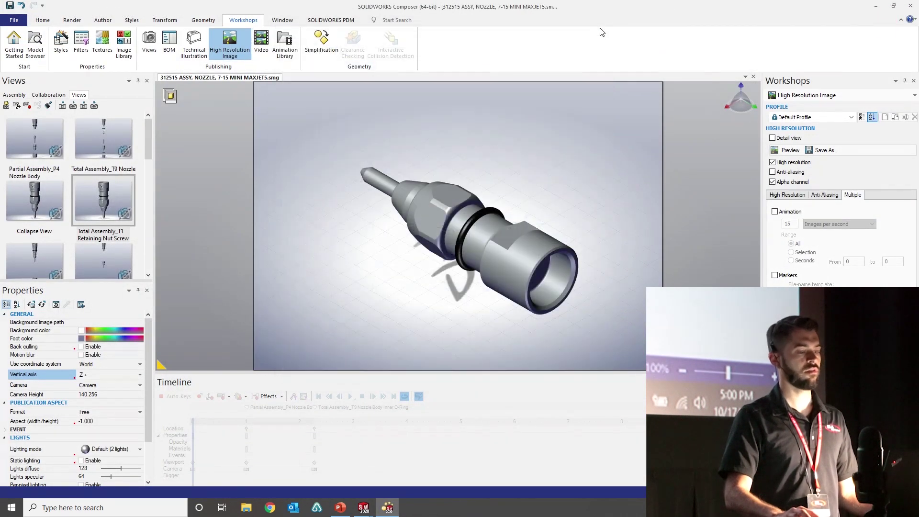
pyautogui.click(911, 6)
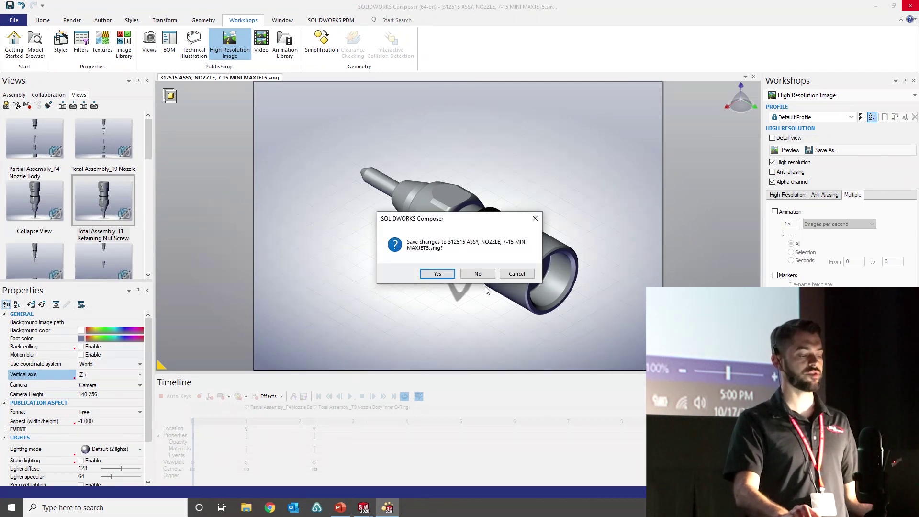
pyautogui.click(480, 273)
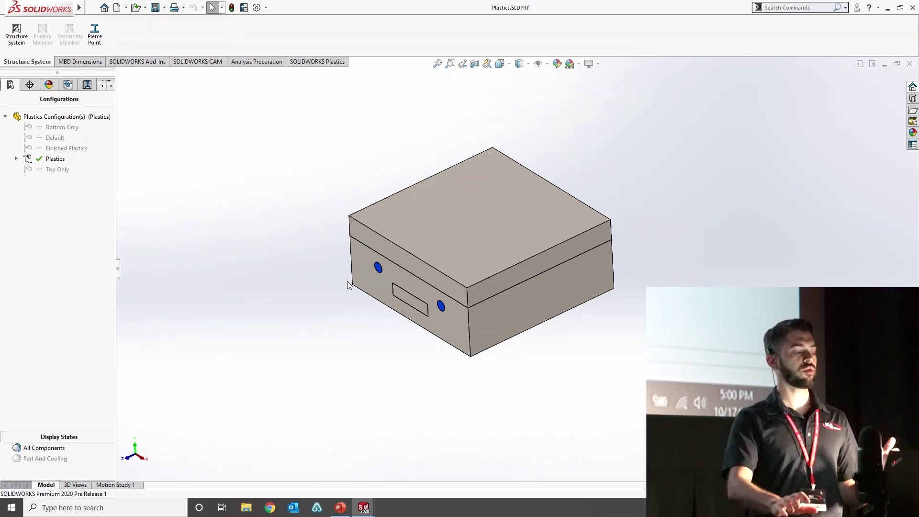
# Explode the Plastics configuration's Exploded View1 to examine the mold parts, and collapse it again.
pyautogui.click(17, 159)
pyautogui.doubleClick(56, 169)
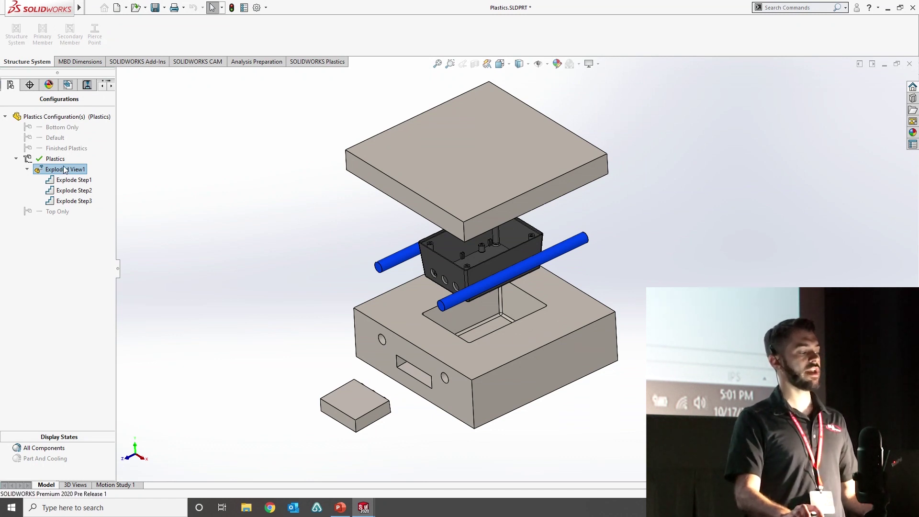
pyautogui.doubleClick(65, 170)
# Create a new SOLIDWORKS Plastics study and assign SolidBody 1, the 207033 Enclosure, as the cavity.
pyautogui.click(317, 61)
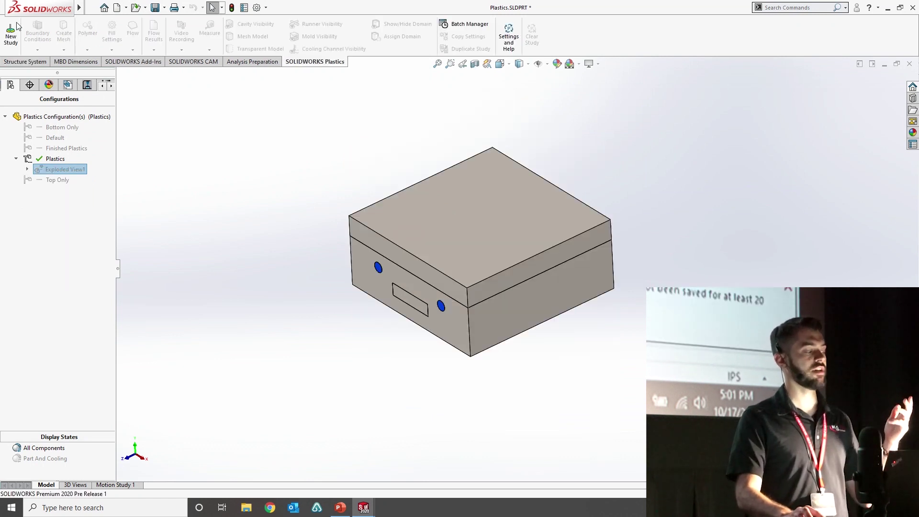
pyautogui.click(11, 34)
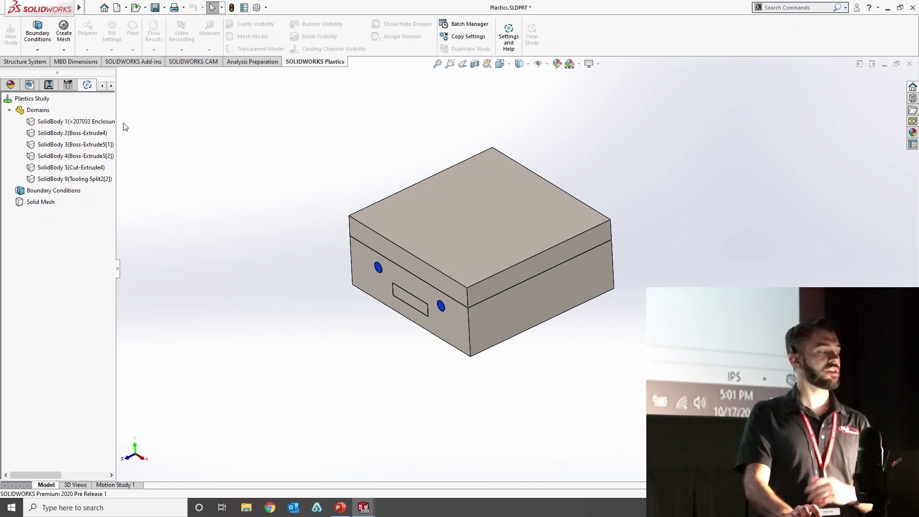
pyautogui.rightClick(62, 126)
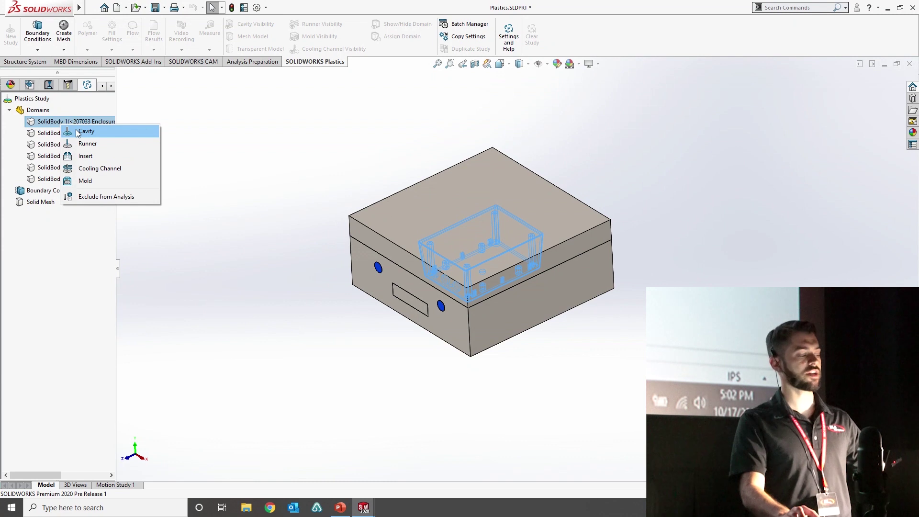
pyautogui.click(76, 132)
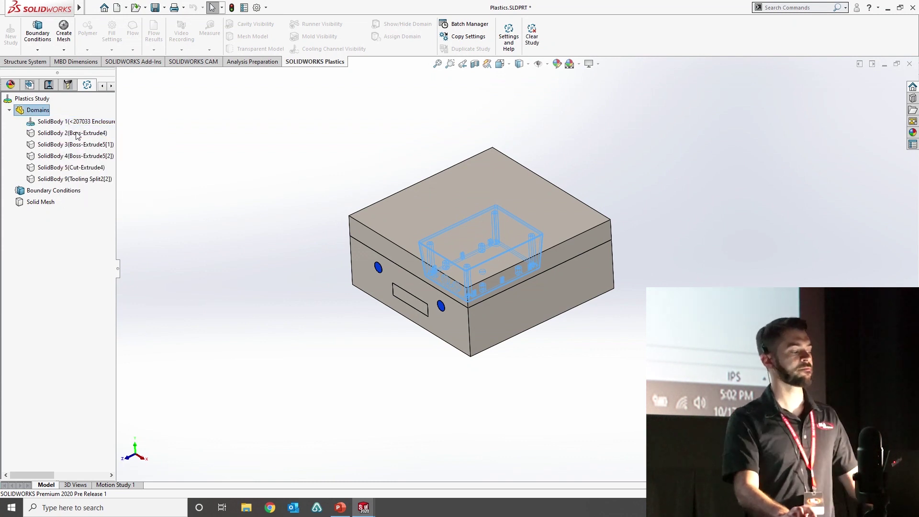
# Assign SolidBody 2 (Boss-Extrude4) as an insert, and SolidBody 3 and SolidBody 4 (Boss-Extrude5[1] and [2]) as cooling channels.
pyautogui.rightClick(75, 134)
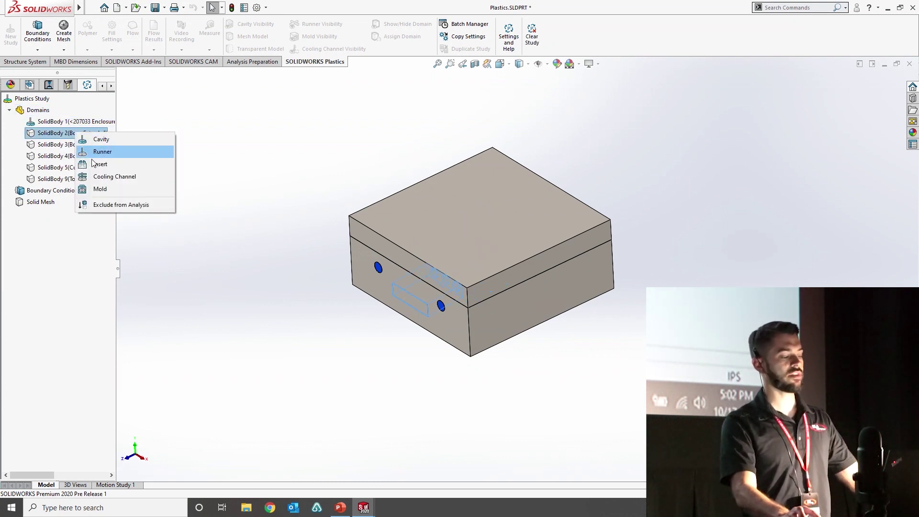
pyautogui.click(98, 164)
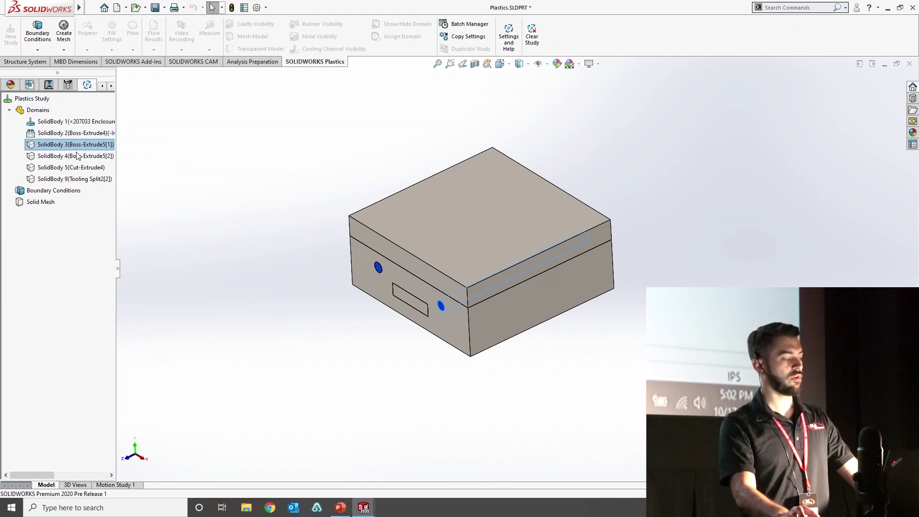
pyautogui.keyDown('ctrl'); pyautogui.click(76, 158); pyautogui.keyUp('ctrl')
pyautogui.rightClick(76, 158)
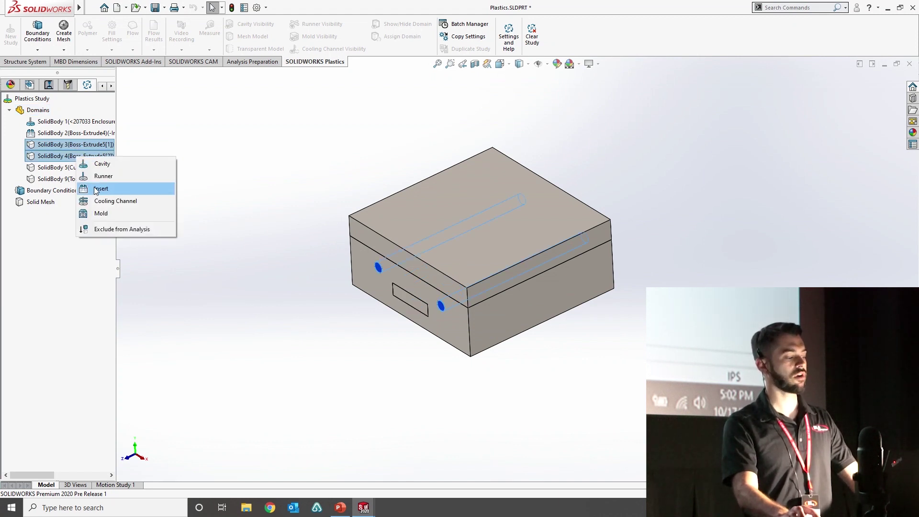
pyautogui.click(101, 201)
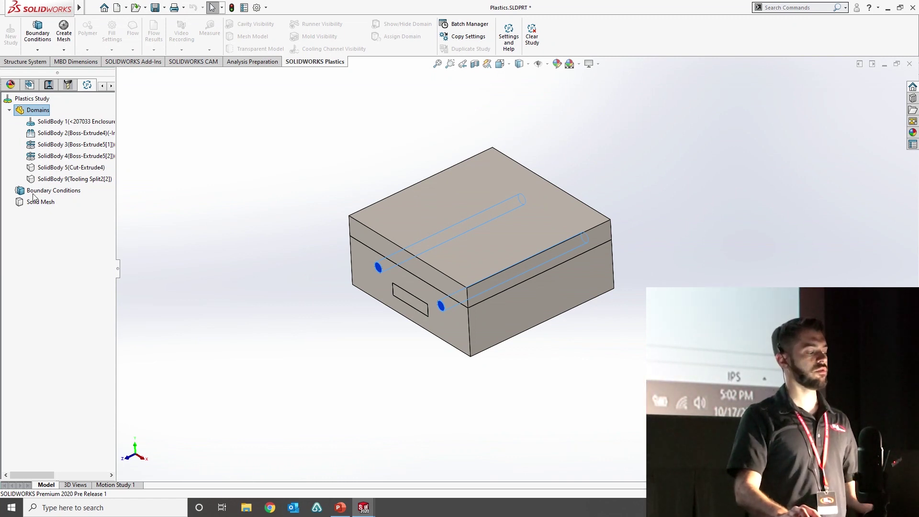
# Activate the Part And Cooling display state to isolate the enclosure and its cooling channels.
pyautogui.click(102, 85)
pyautogui.click(11, 84)
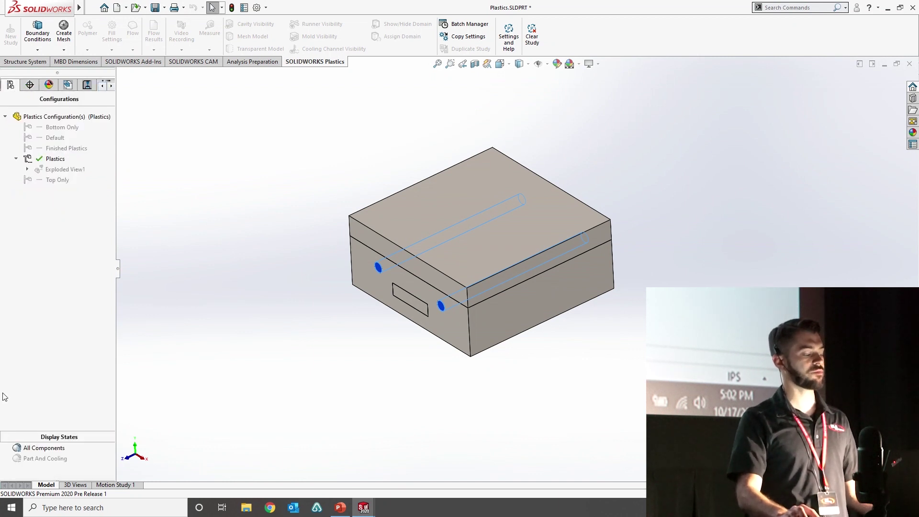
pyautogui.doubleClick(29, 459)
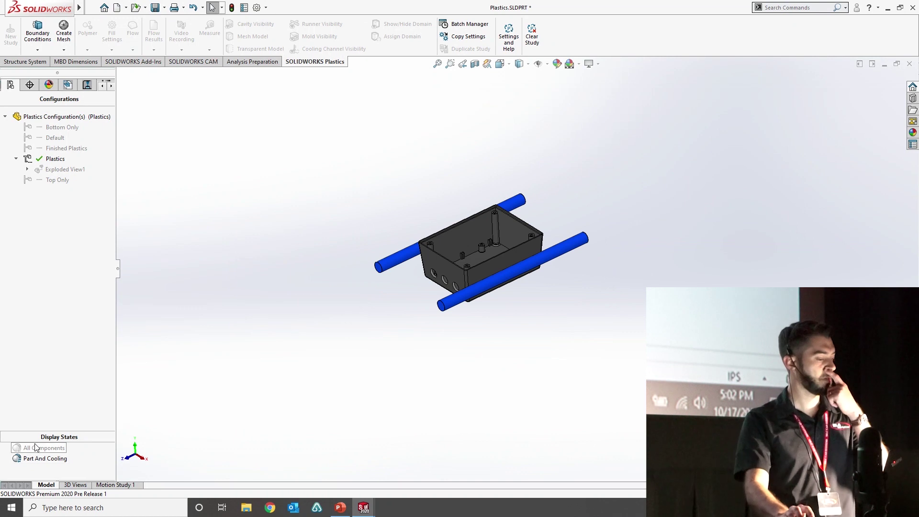
pyautogui.scroll(-5, 493, 257)
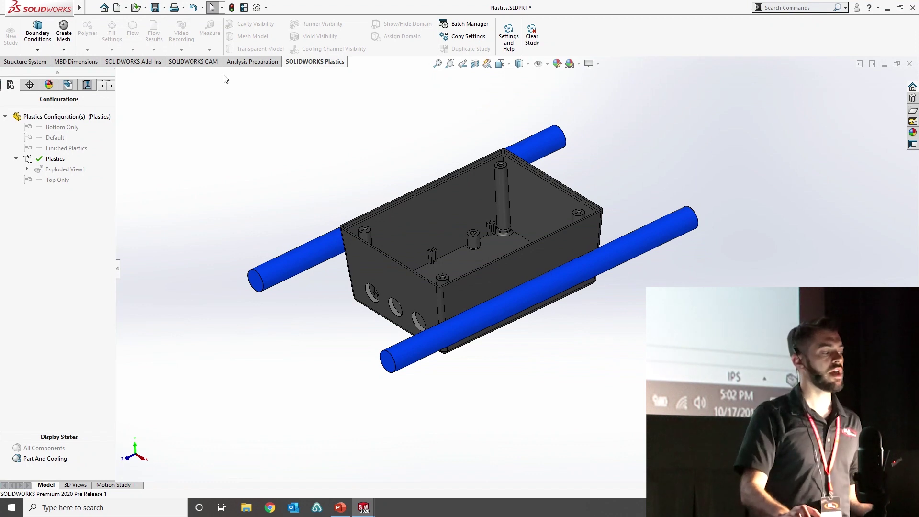
# Add an injection location of type Geometry Face on the enclosure's inner floor, near one corner.
pyautogui.click(41, 49)
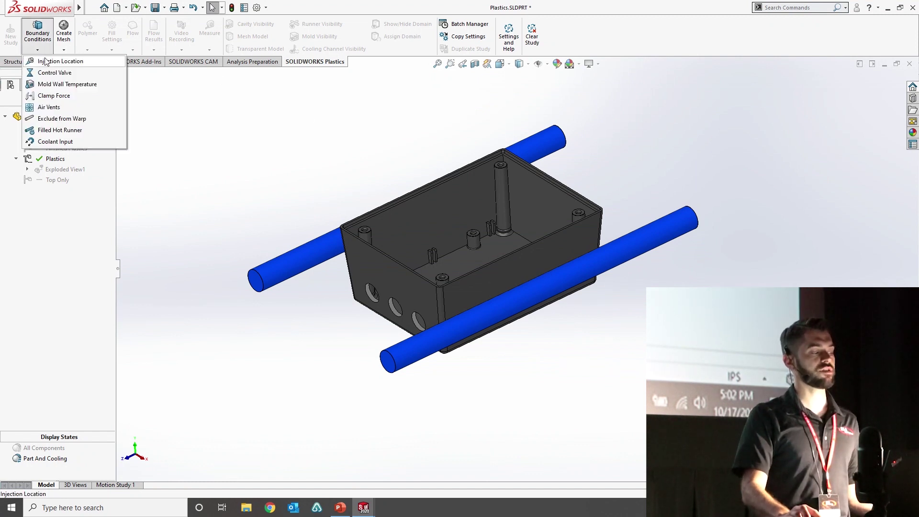
pyautogui.click(52, 61)
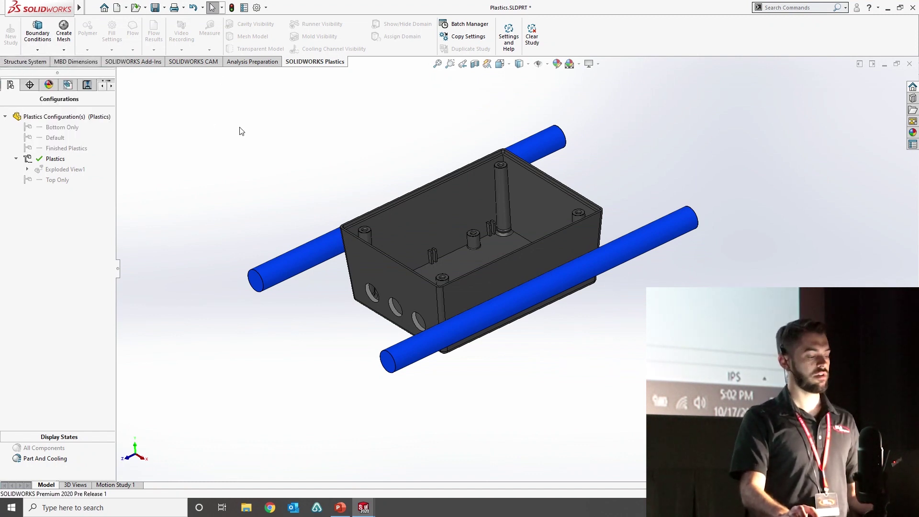
pyautogui.moveTo(424, 163); pyautogui.dragTo(411, 304, button='middle')
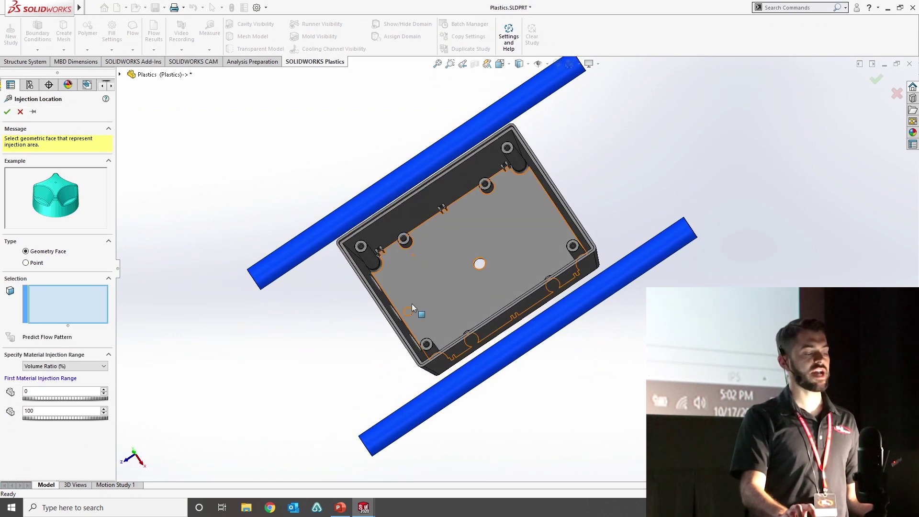
pyautogui.click(409, 312)
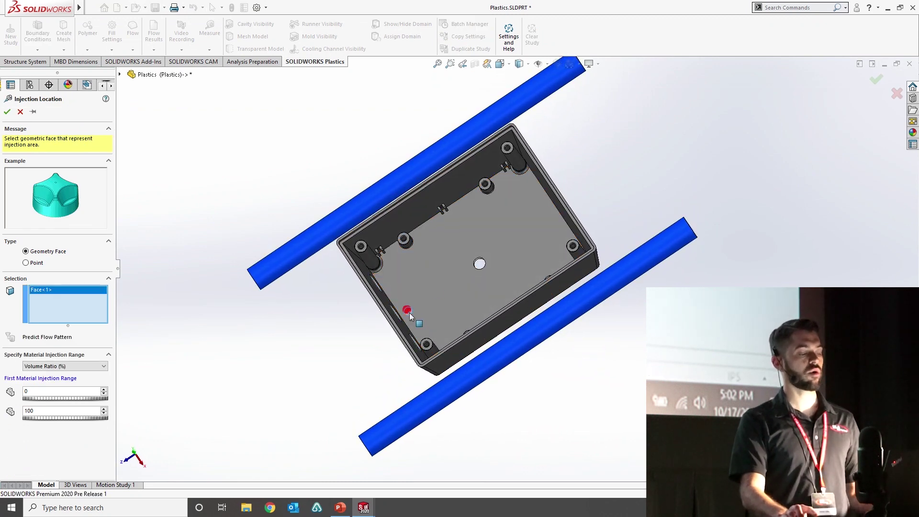
pyautogui.click(7, 112)
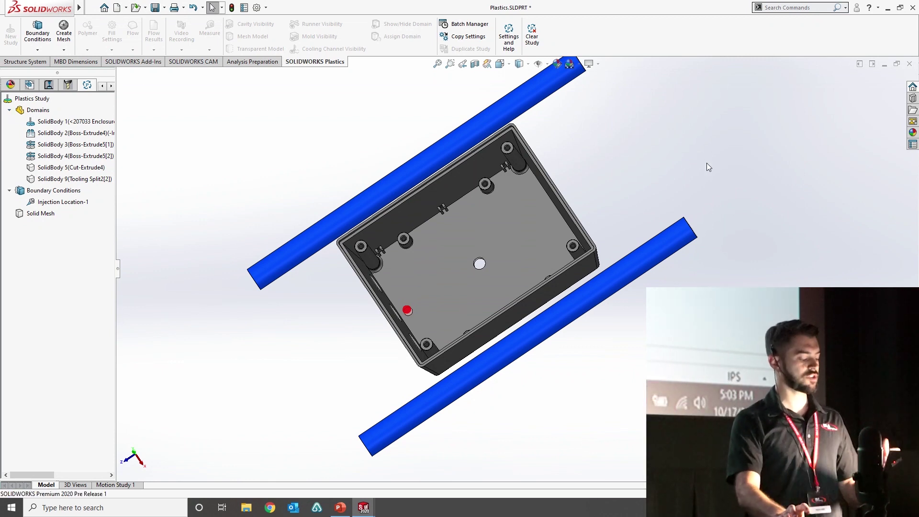
# Switch to the 314125 Enclosure Front Roof Pane-CAMI part and open the contour parameters of its Fan Vent Holes operation.
pyautogui.hotkey('ctrl', 'Tab')
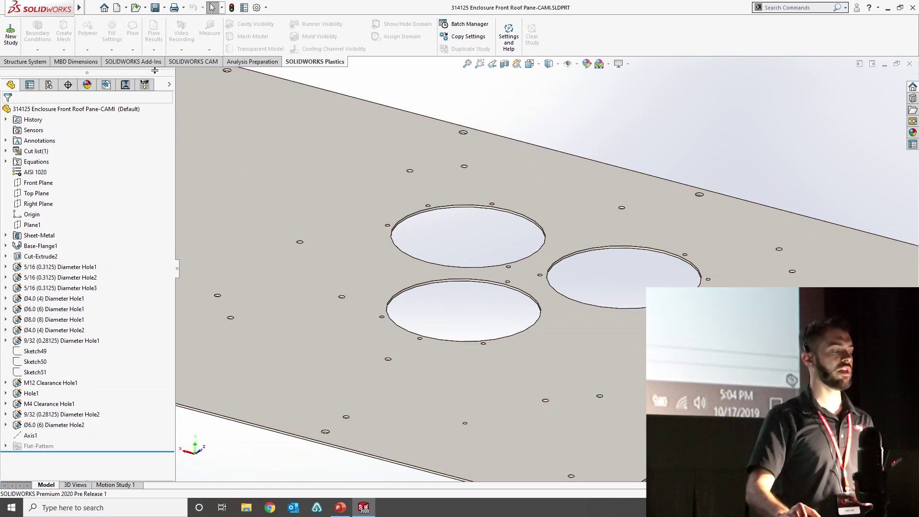
pyautogui.click(125, 85)
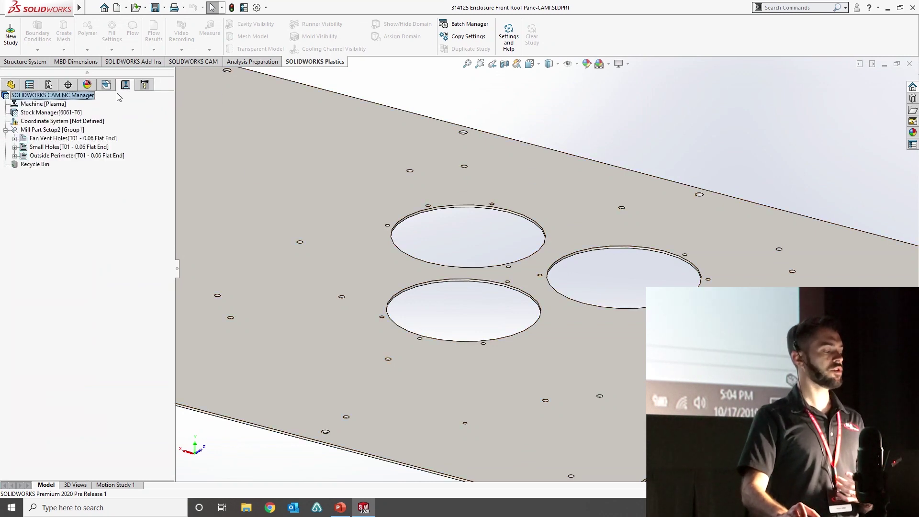
pyautogui.click(45, 139)
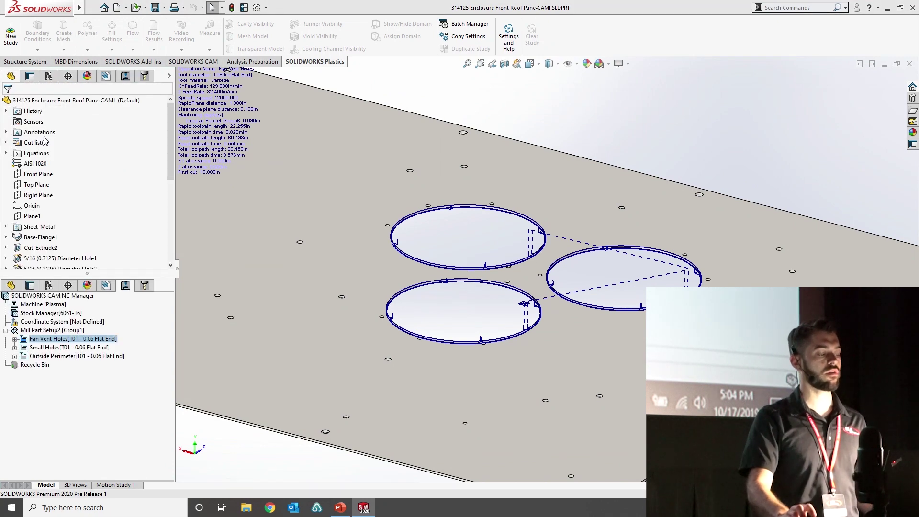
pyautogui.click(102, 109)
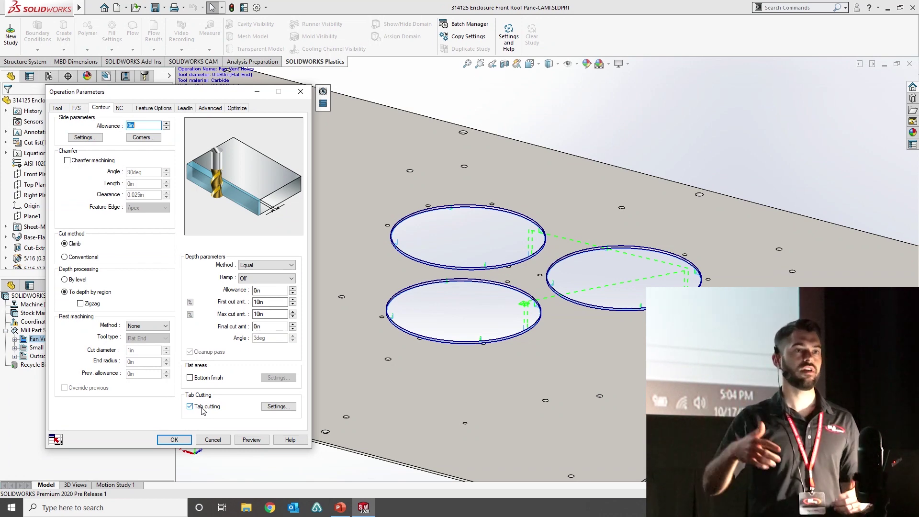
# Set the Fan Vent Holes tab cutting for Circular Pocket Group6 to 5 tabs with a length of 0.20 in.
pyautogui.click(278, 407)
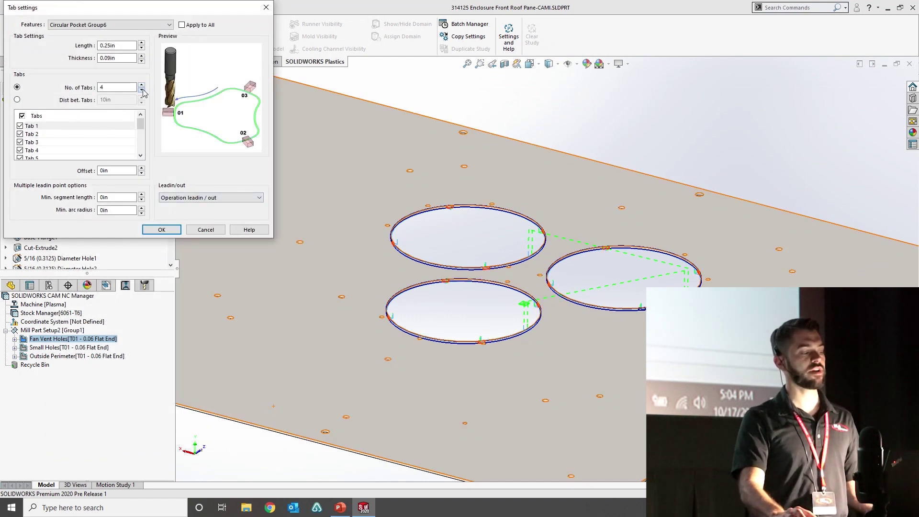
pyautogui.click(141, 85)
pyautogui.click(129, 46)
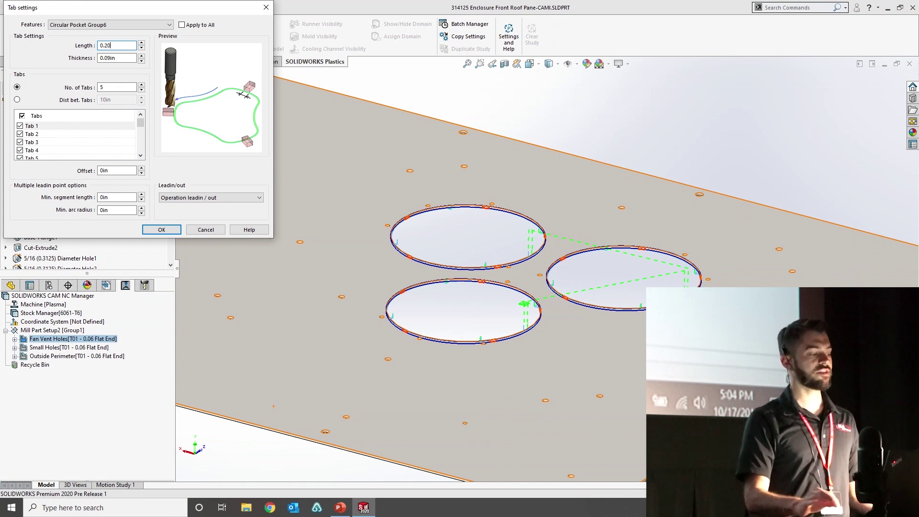
pyautogui.scroll(-2, 87, 138)
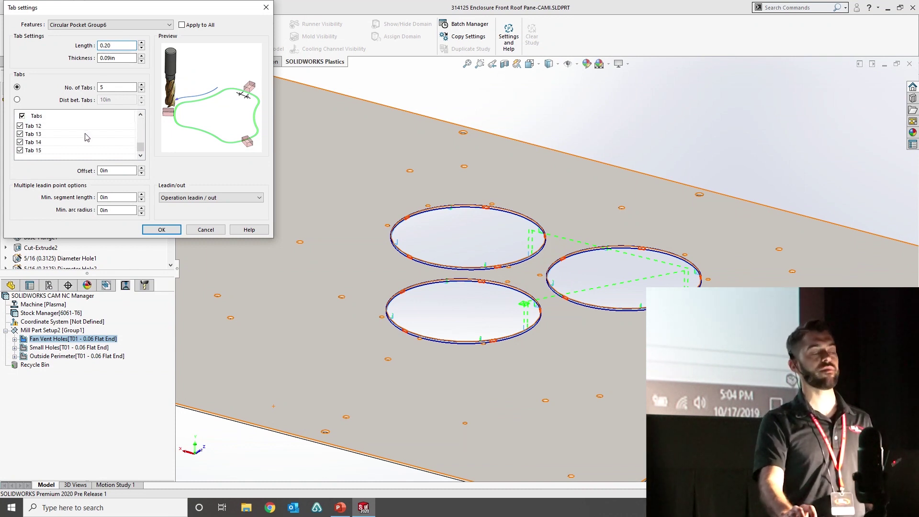
pyautogui.click(169, 230)
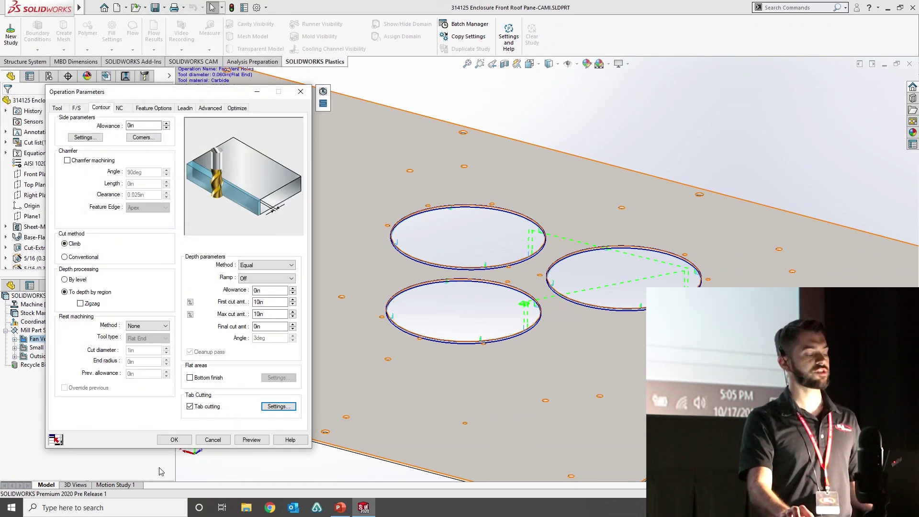
pyautogui.click(174, 440)
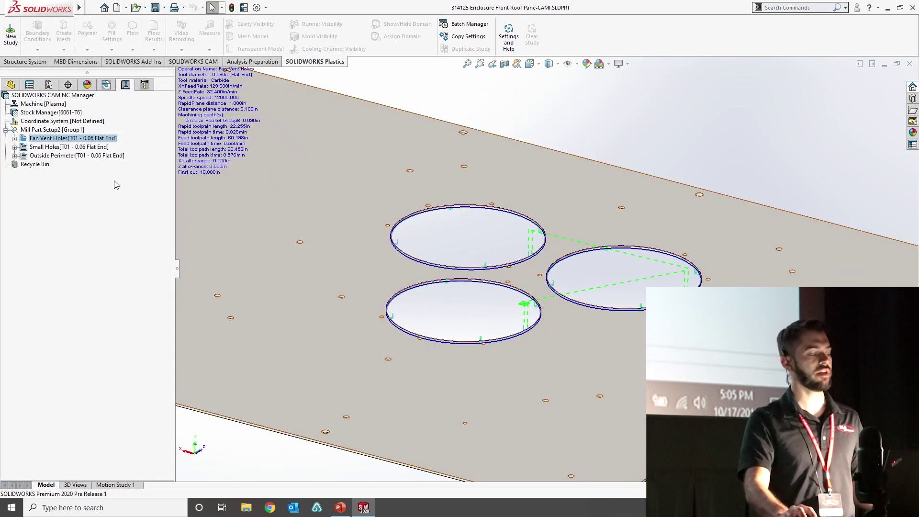
# Simulate the Fan Vent Holes toolpath to the end and examine the tabs left around the cut holes.
pyautogui.rightClick(73, 138)
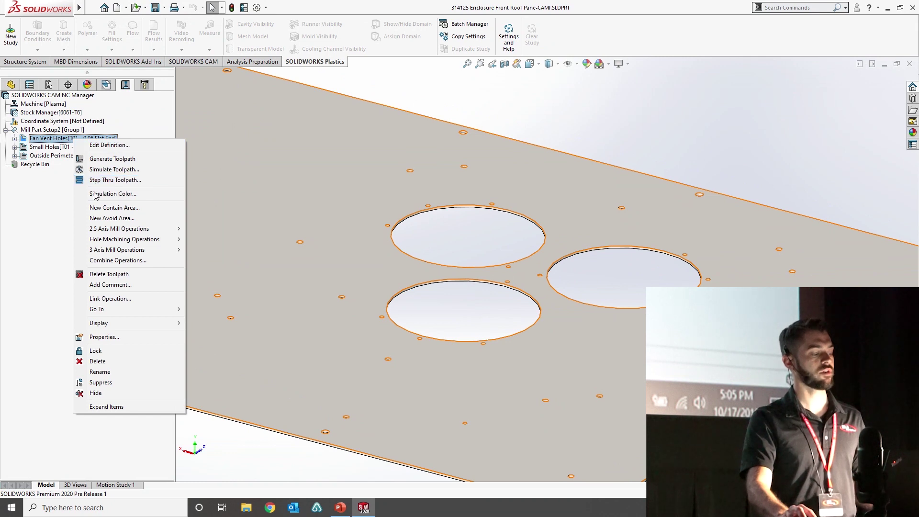
pyautogui.click(99, 170)
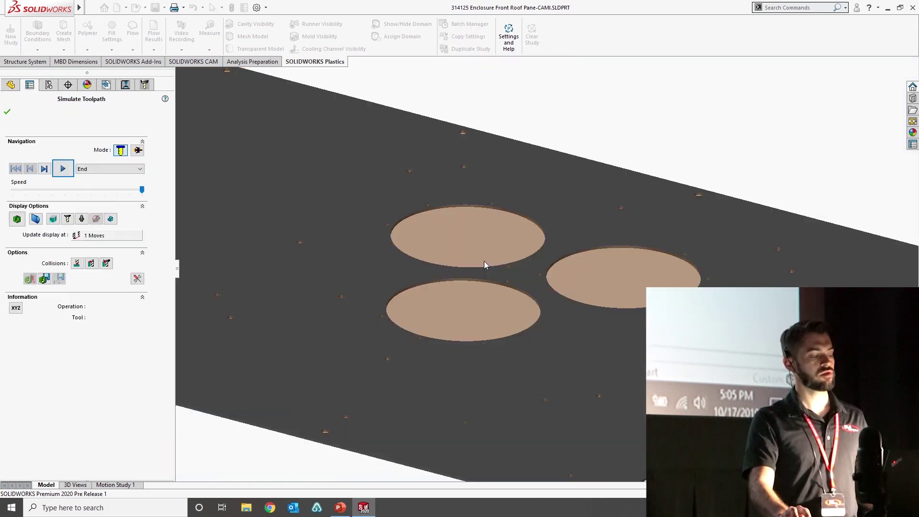
pyautogui.click(58, 172)
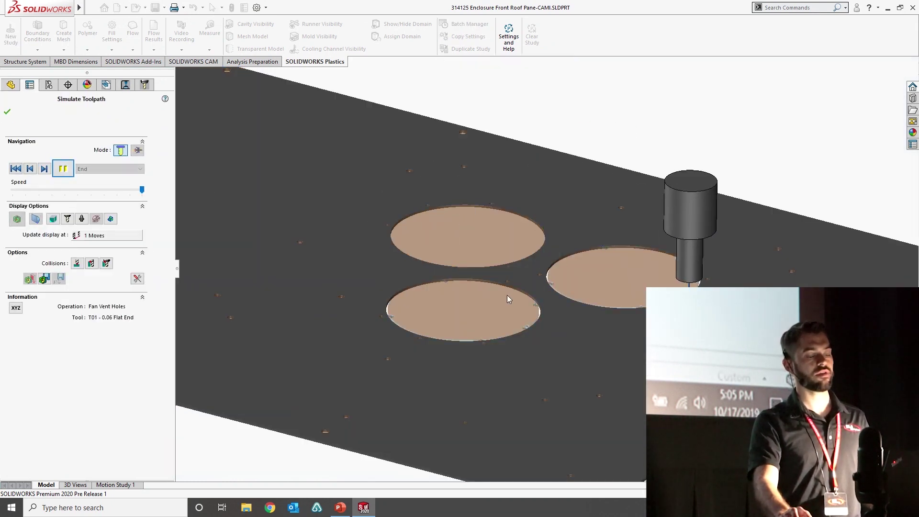
pyautogui.scroll(-3, 540, 322)
pyautogui.scroll(-3, 532, 316)
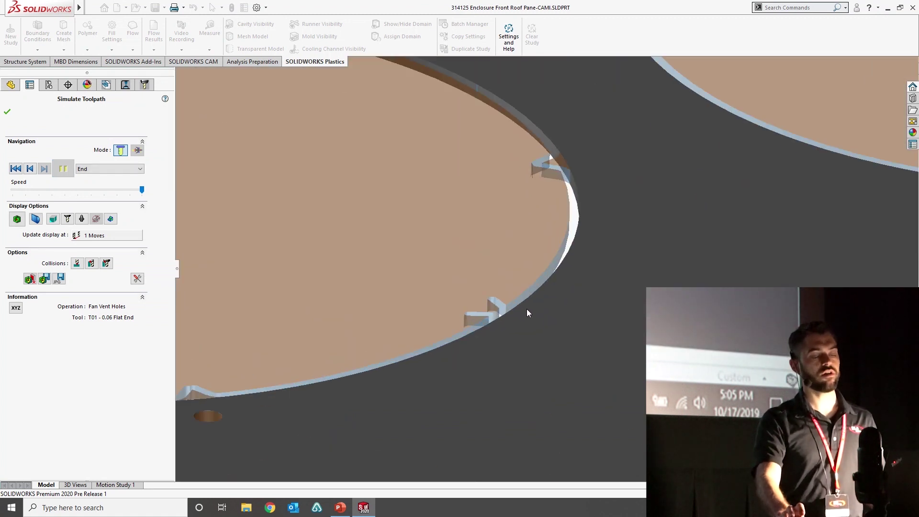